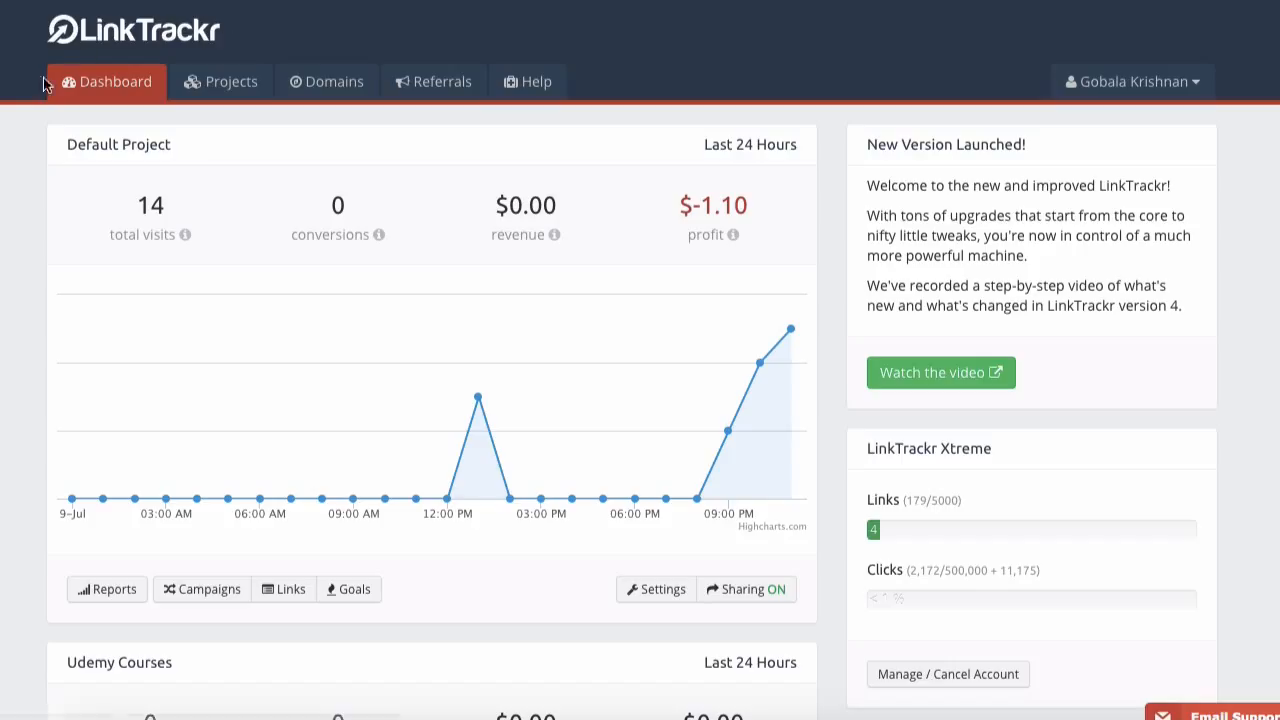
# Open the Default Project's list of links and start a new tracking link.
pyautogui.scroll(-1, 640, 360)
pyautogui.scroll(-2, 640, 360)
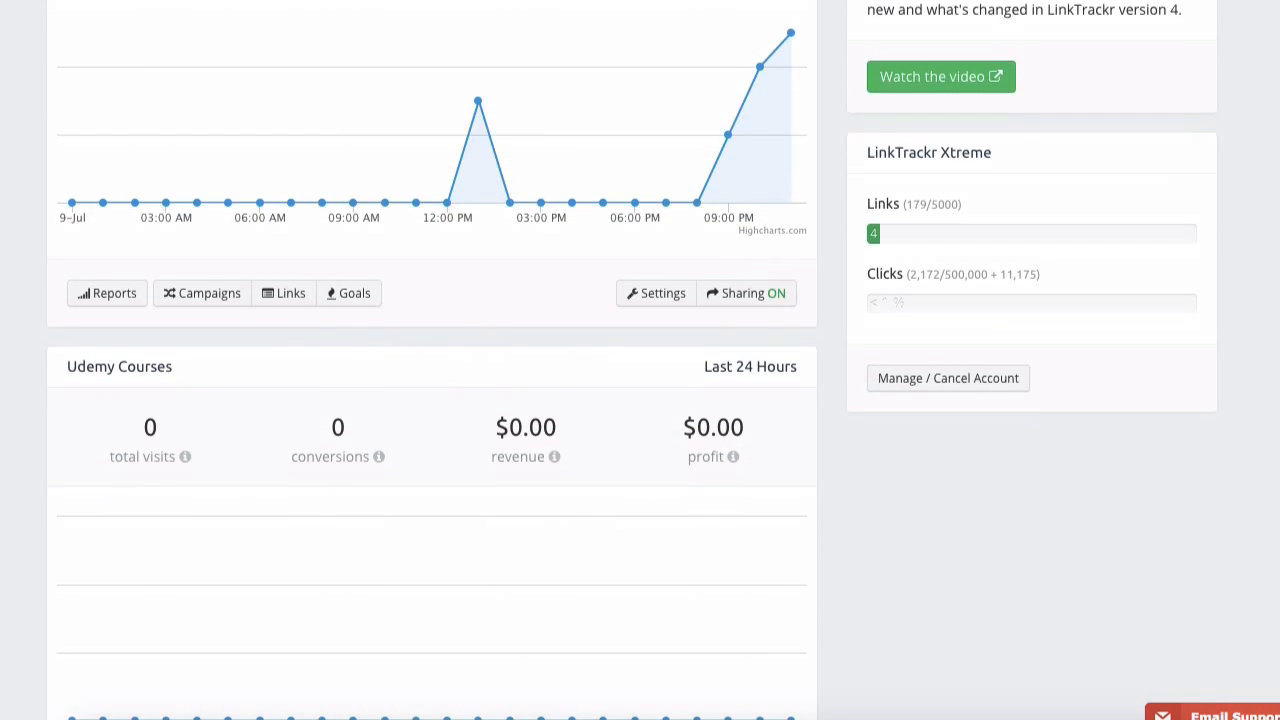
pyautogui.scroll(3, 640, 360)
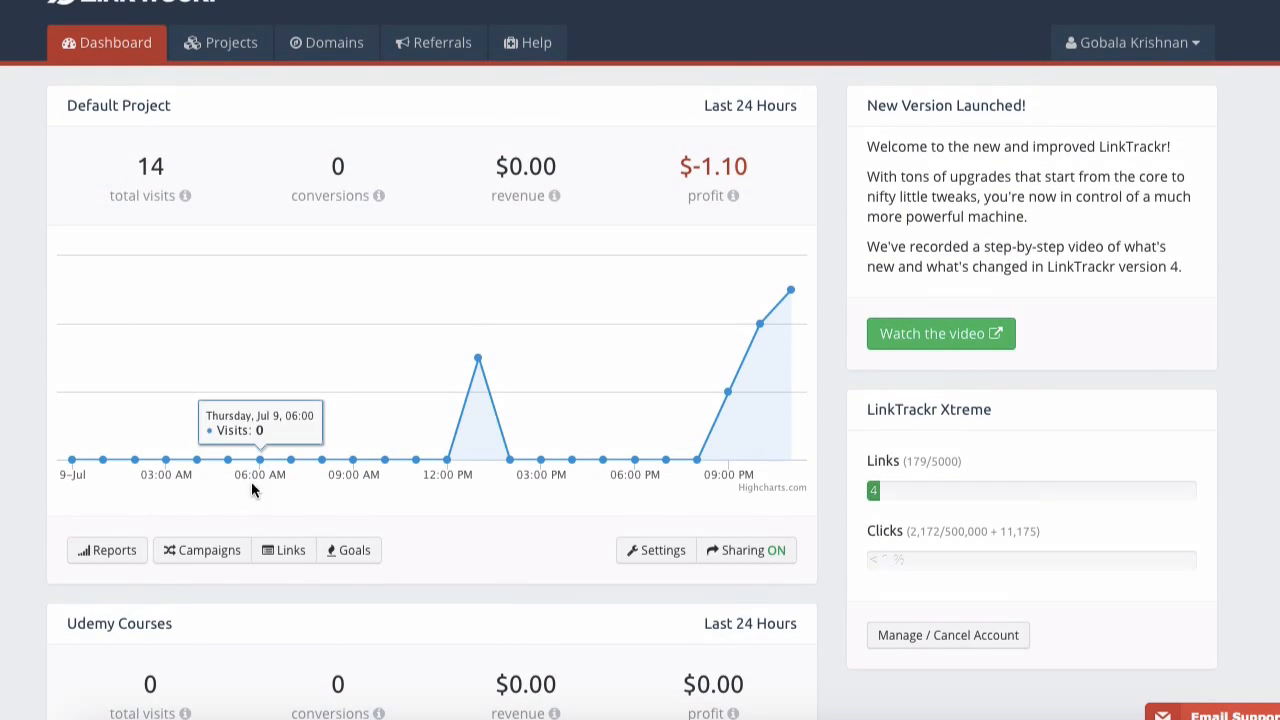
pyautogui.click(281, 552)
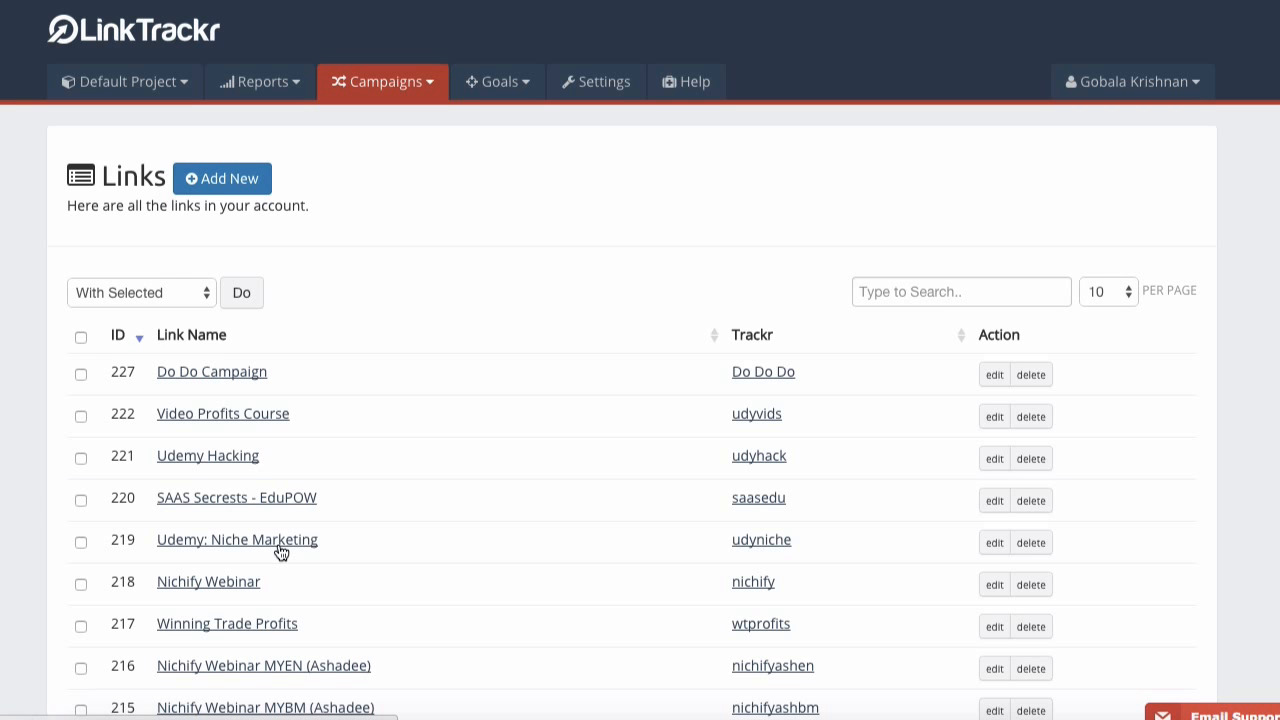
pyautogui.click(252, 179)
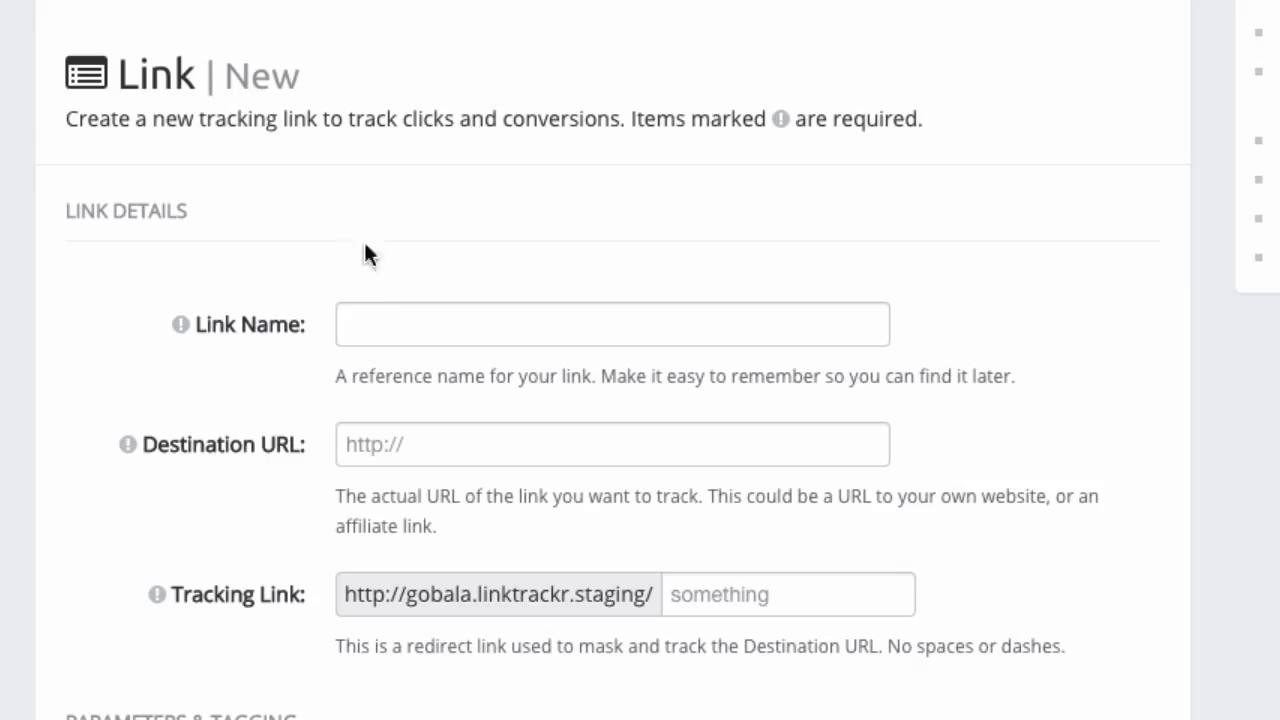
pyautogui.click(380, 321)
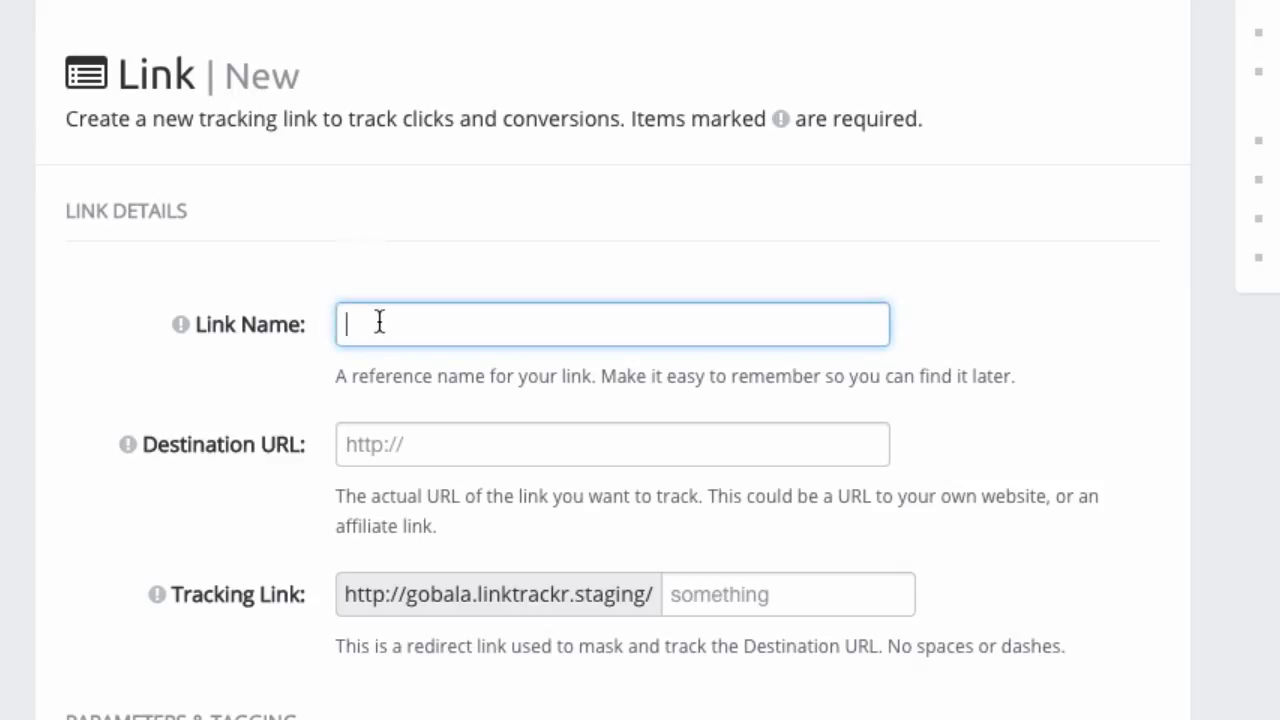
pyautogui.write('Kreydle Blog')
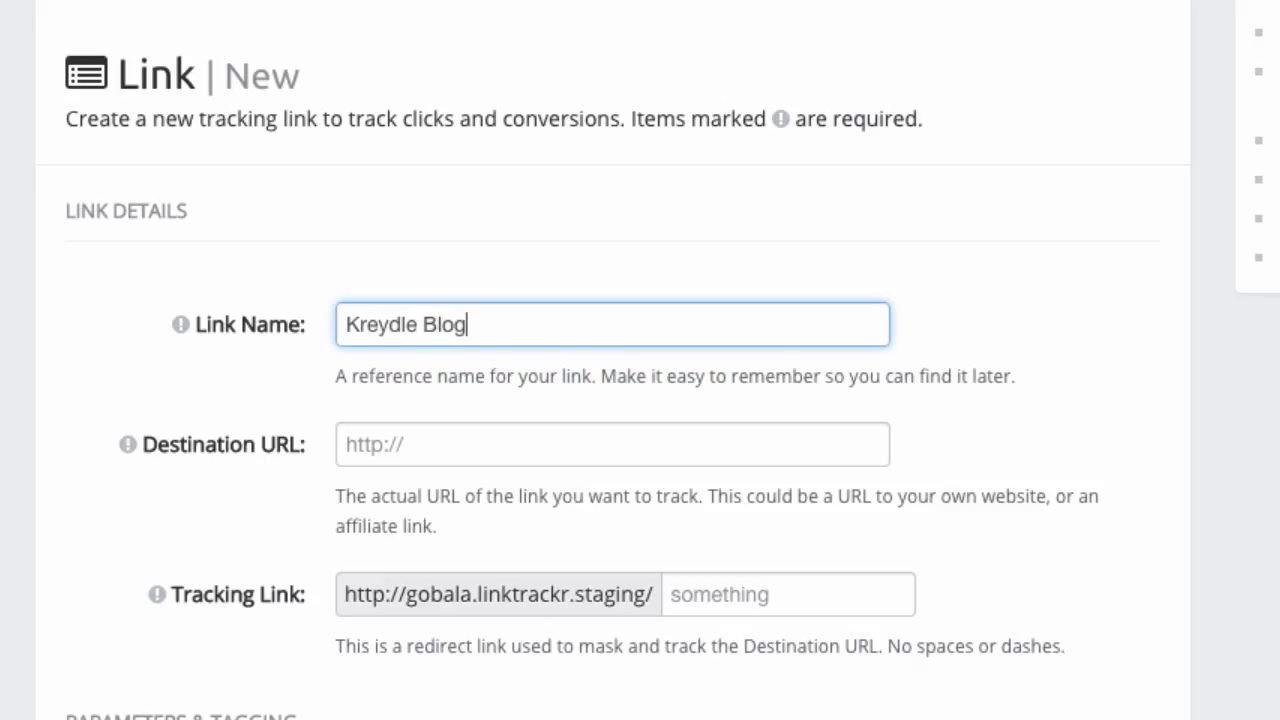
pyautogui.press('Tab')
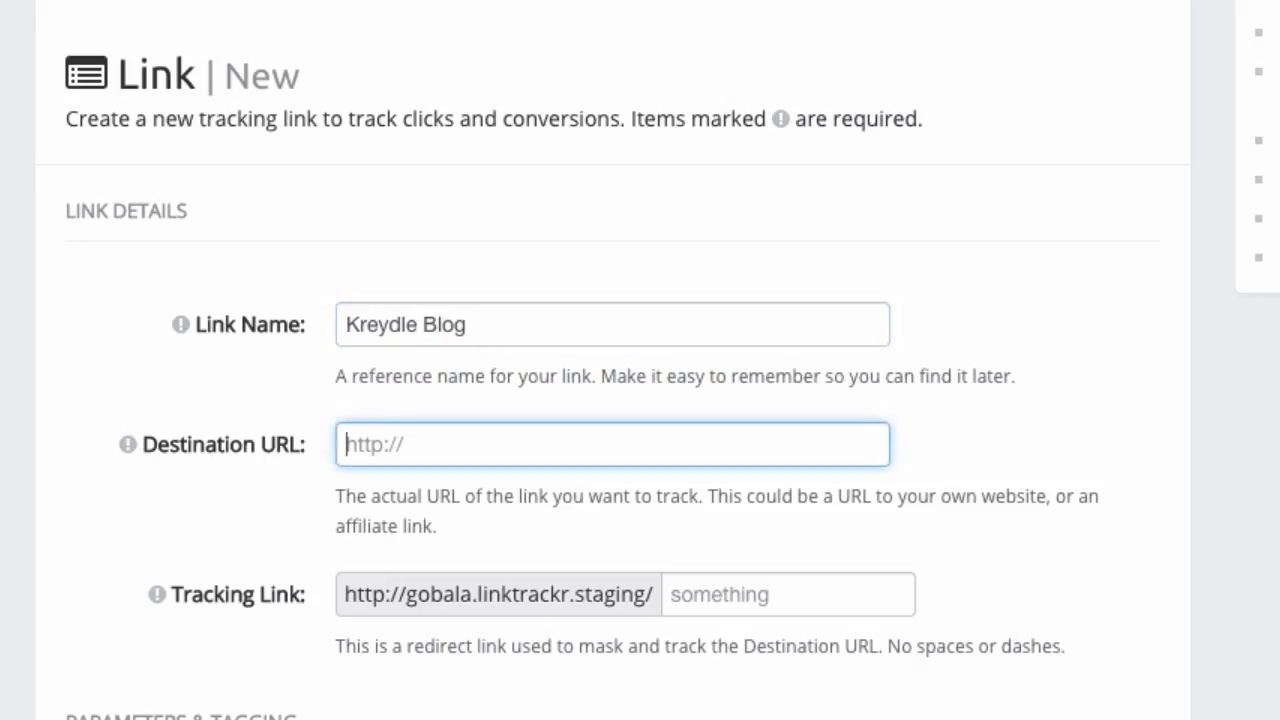
pyautogui.write('http://www.krey')
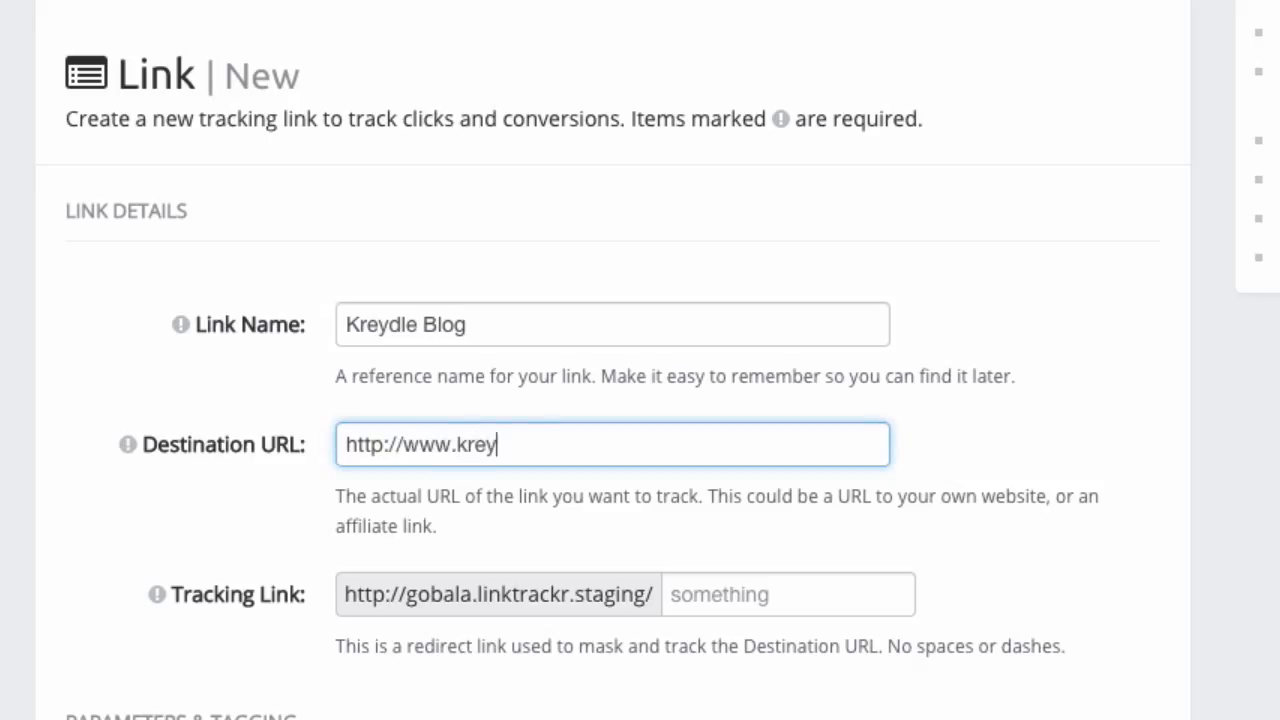
pyautogui.write('dle.com/blog')
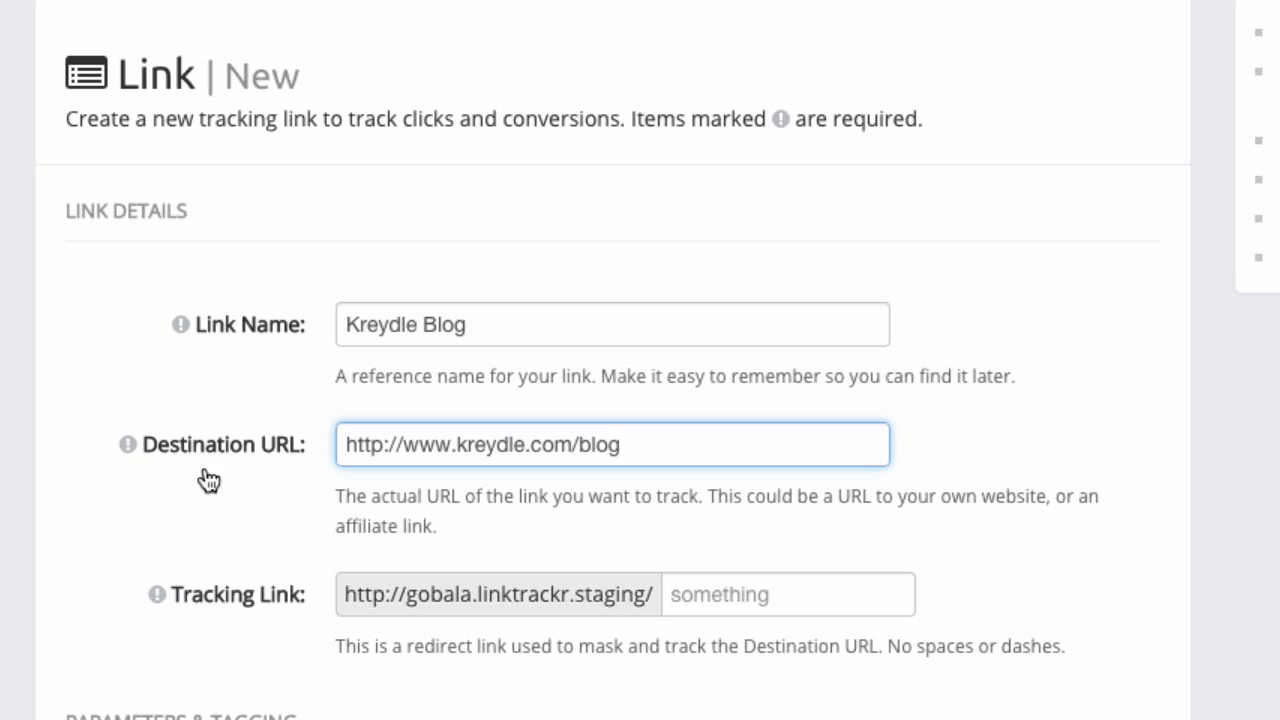
pyautogui.click(236, 526)
# Set the ending of the tracking link to "kreydleblog".
pyautogui.scroll(-2, 236, 526)
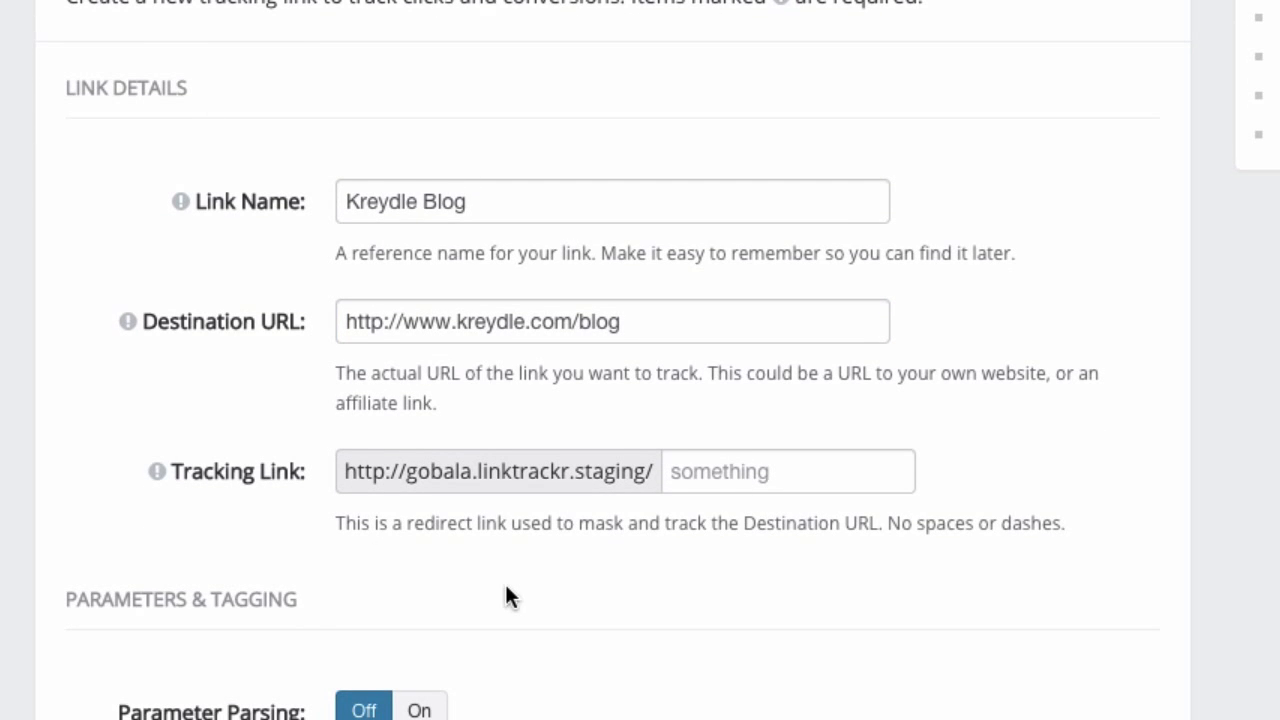
pyautogui.scroll(-1, 608, 580)
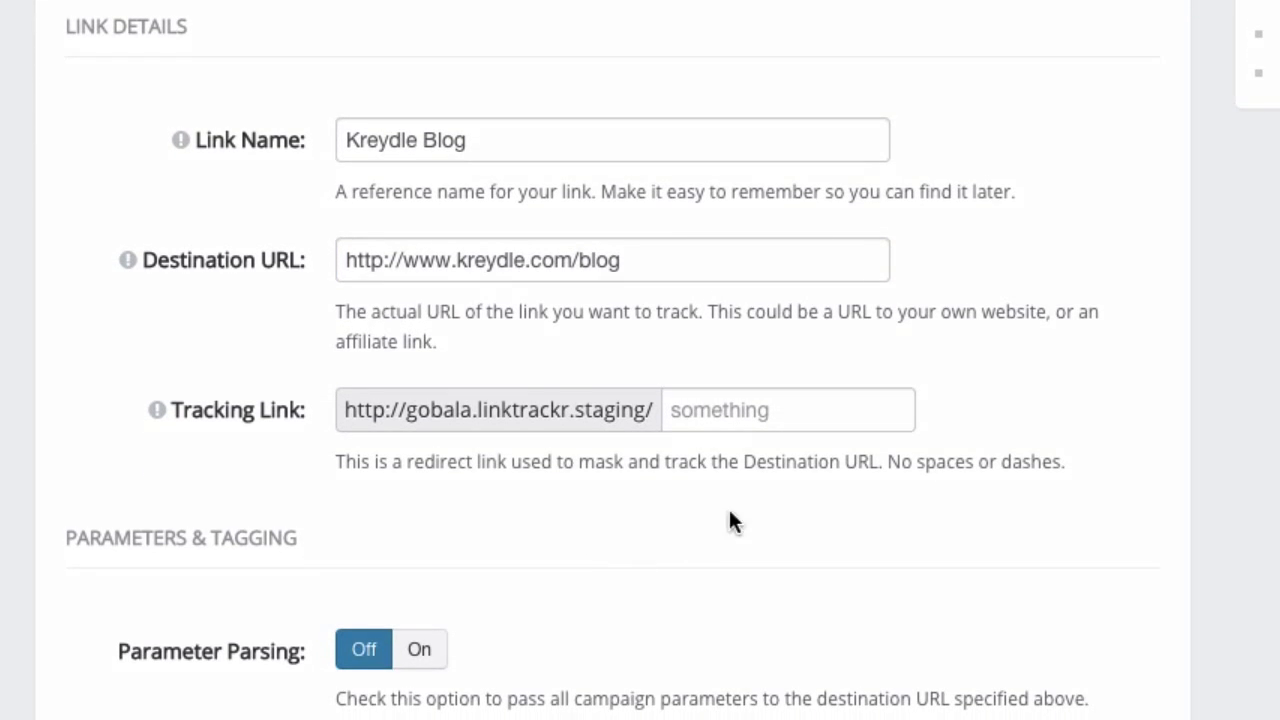
pyautogui.click(737, 418)
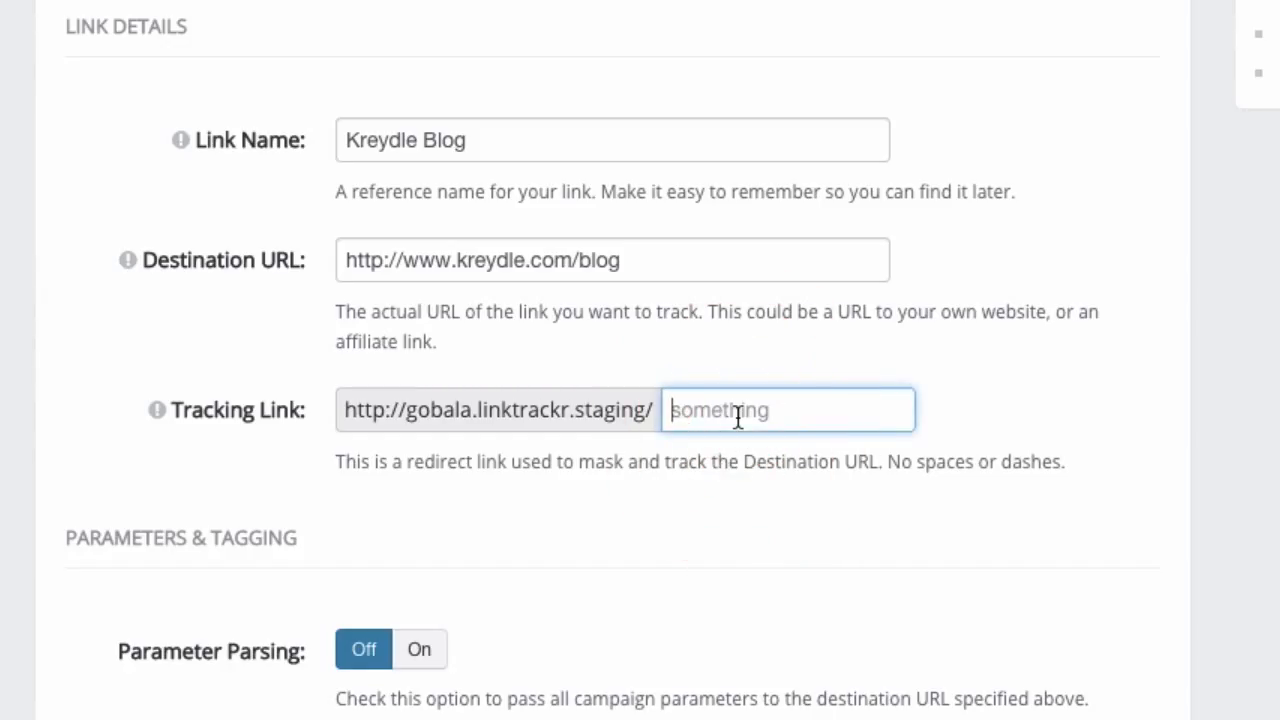
pyautogui.write('kreydleblog')
pyautogui.click(120, 486)
pyautogui.scroll(-2, 37, 548)
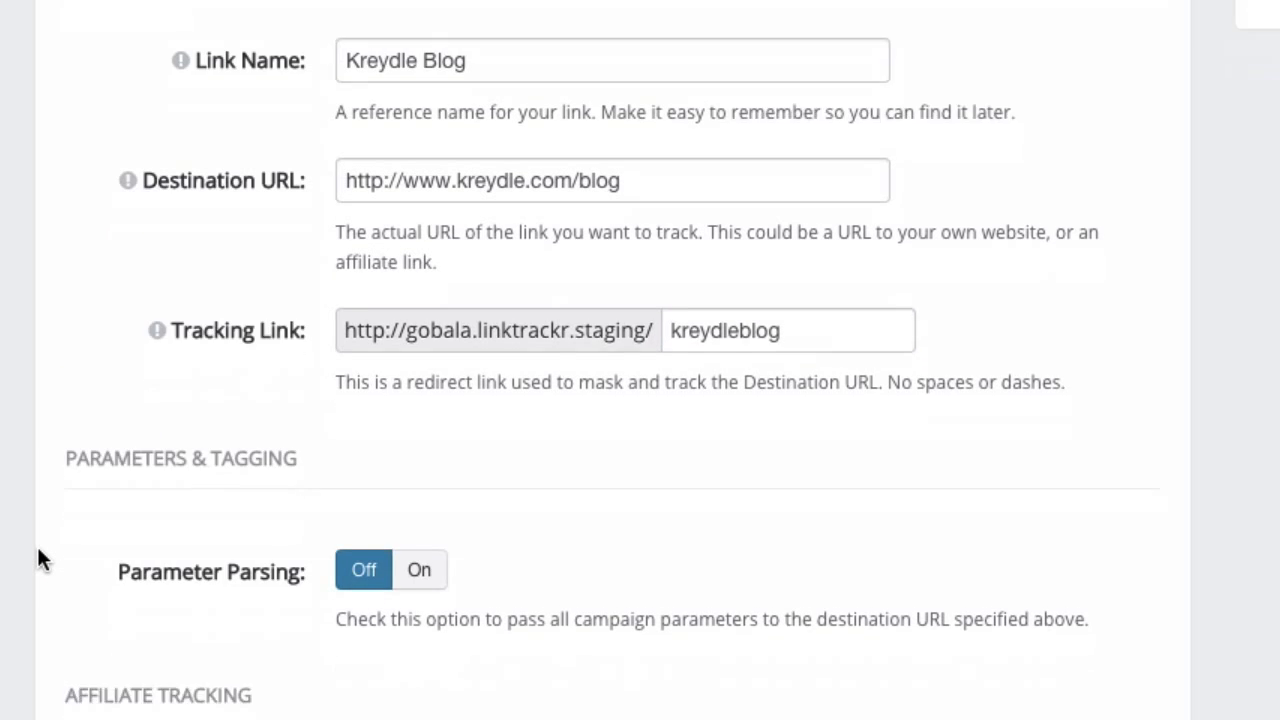
pyautogui.scroll(2, 37, 548)
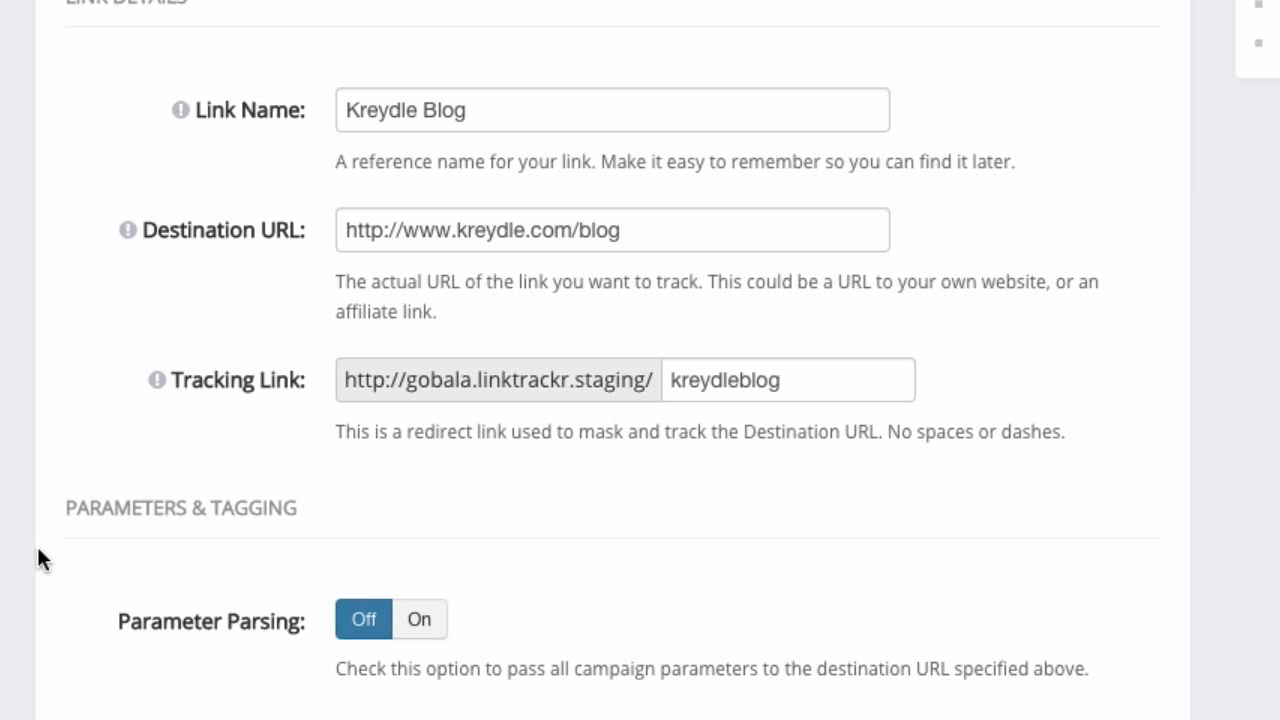
# Create the Kreydle Blog link with the remaining options left off, and open its tracking URL to test it.
pyautogui.scroll(-9, 37, 556)
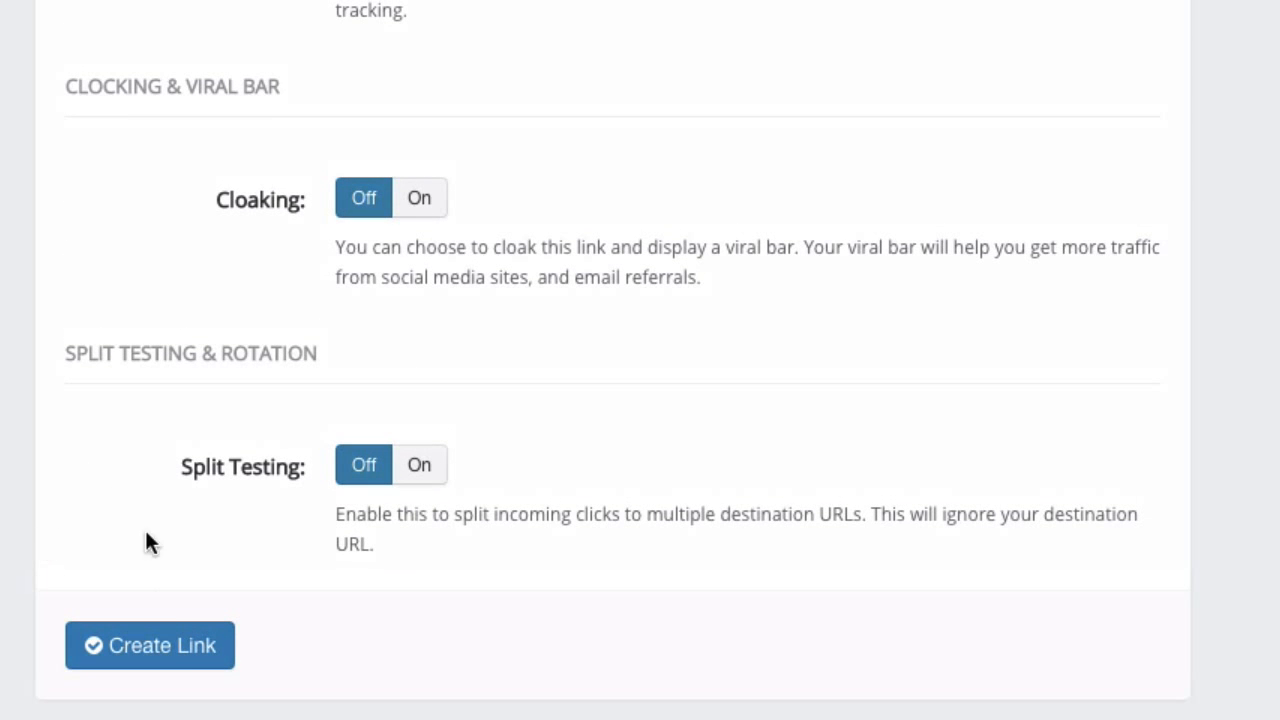
pyautogui.click(178, 662)
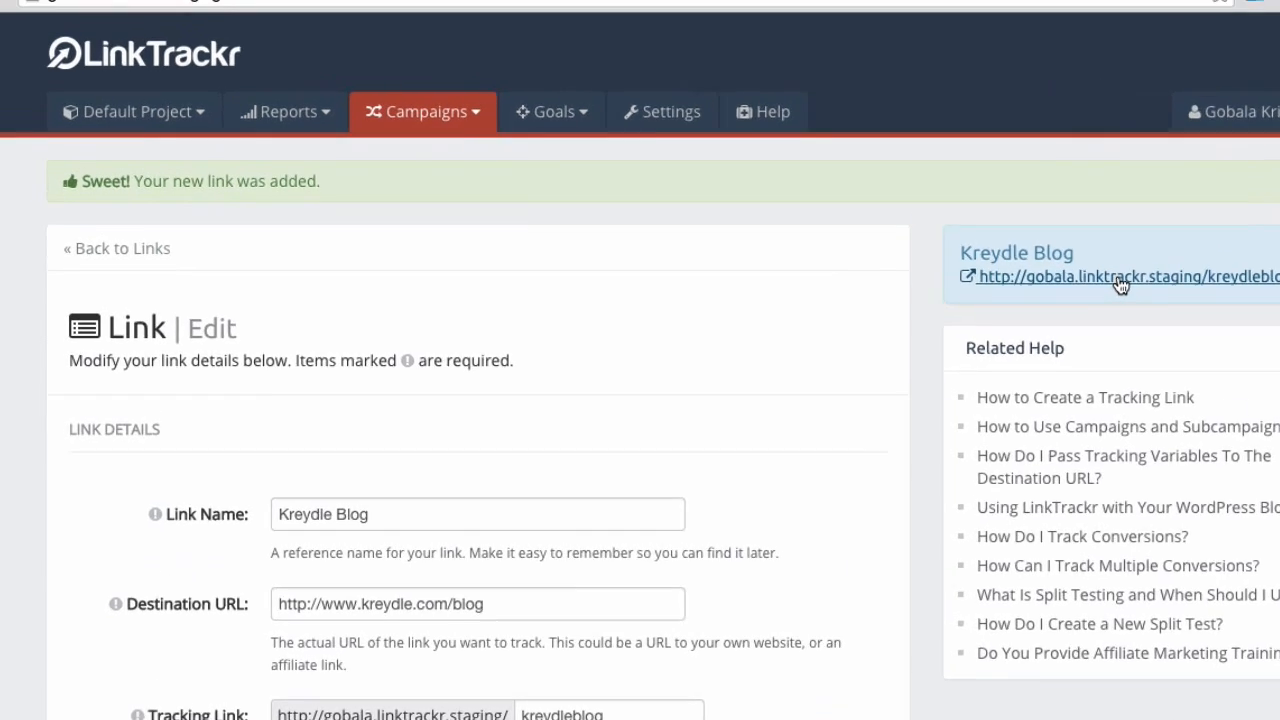
pyautogui.click(1005, 243)
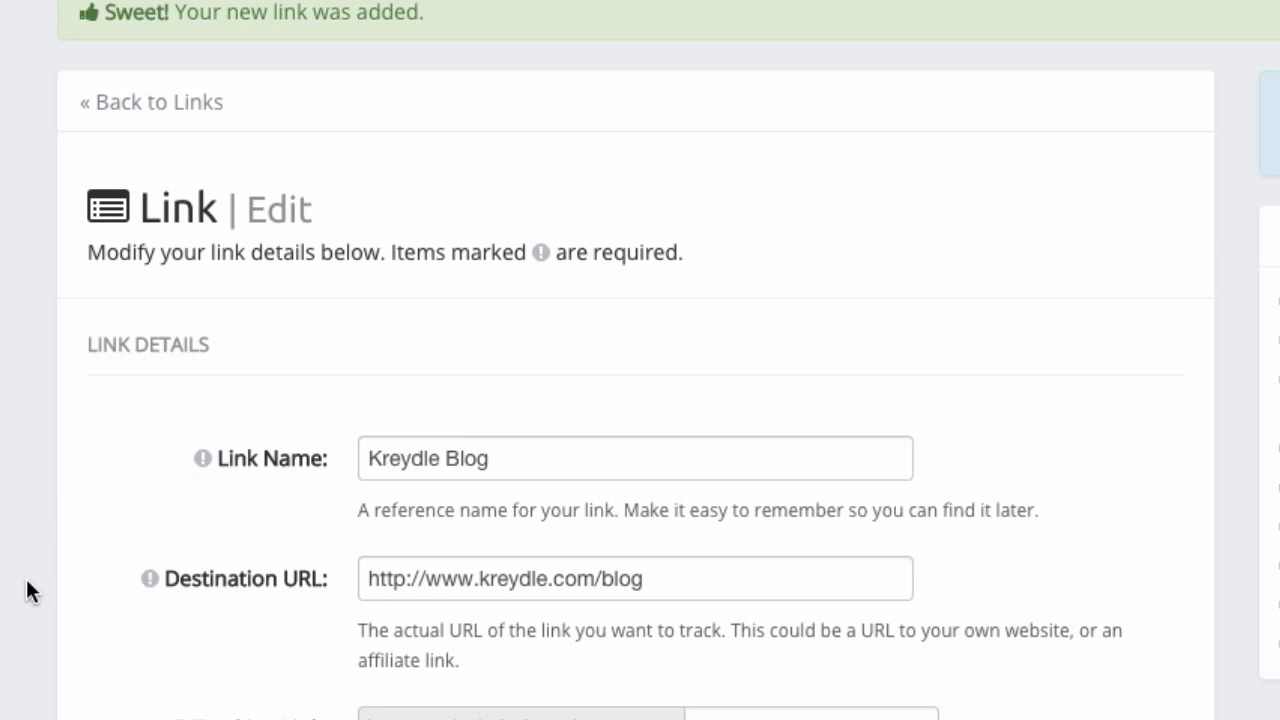
# Turn on affiliate tracking for the Kreydle Blog link.
pyautogui.scroll(-6, 30, 590)
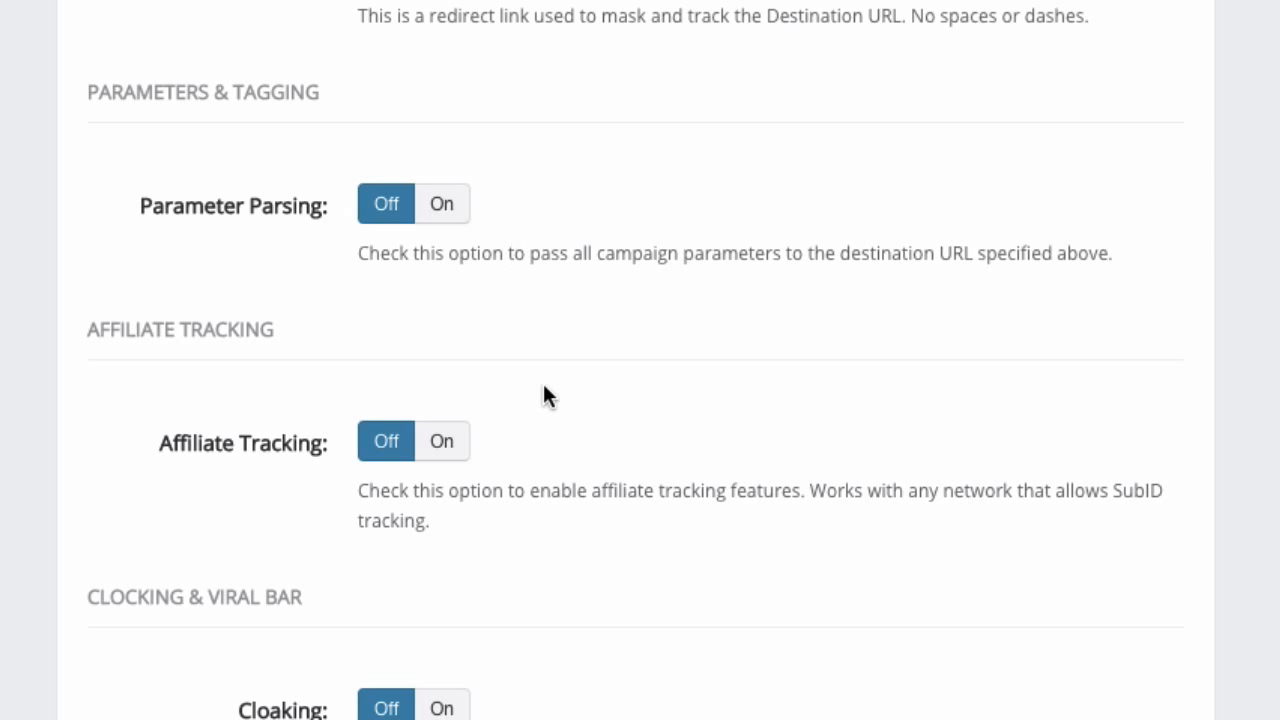
pyautogui.scroll(-4, 544, 383)
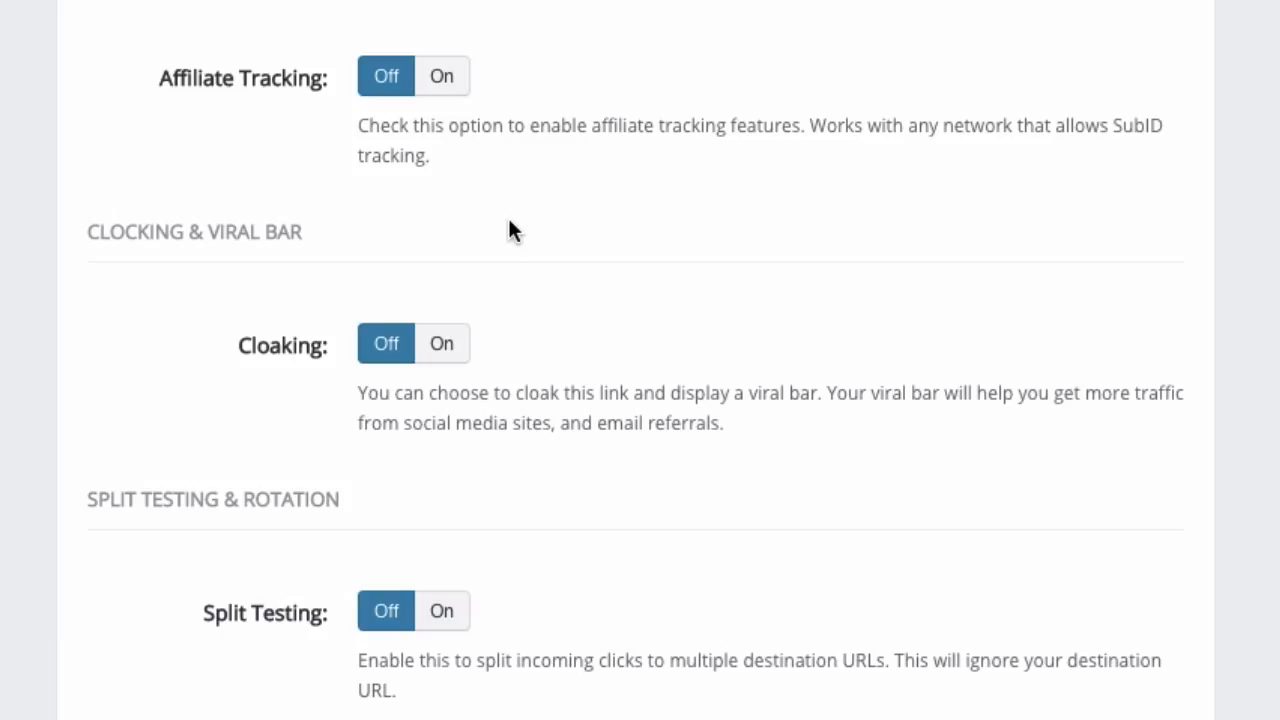
pyautogui.click(449, 89)
pyautogui.scroll(-2, 265, 220)
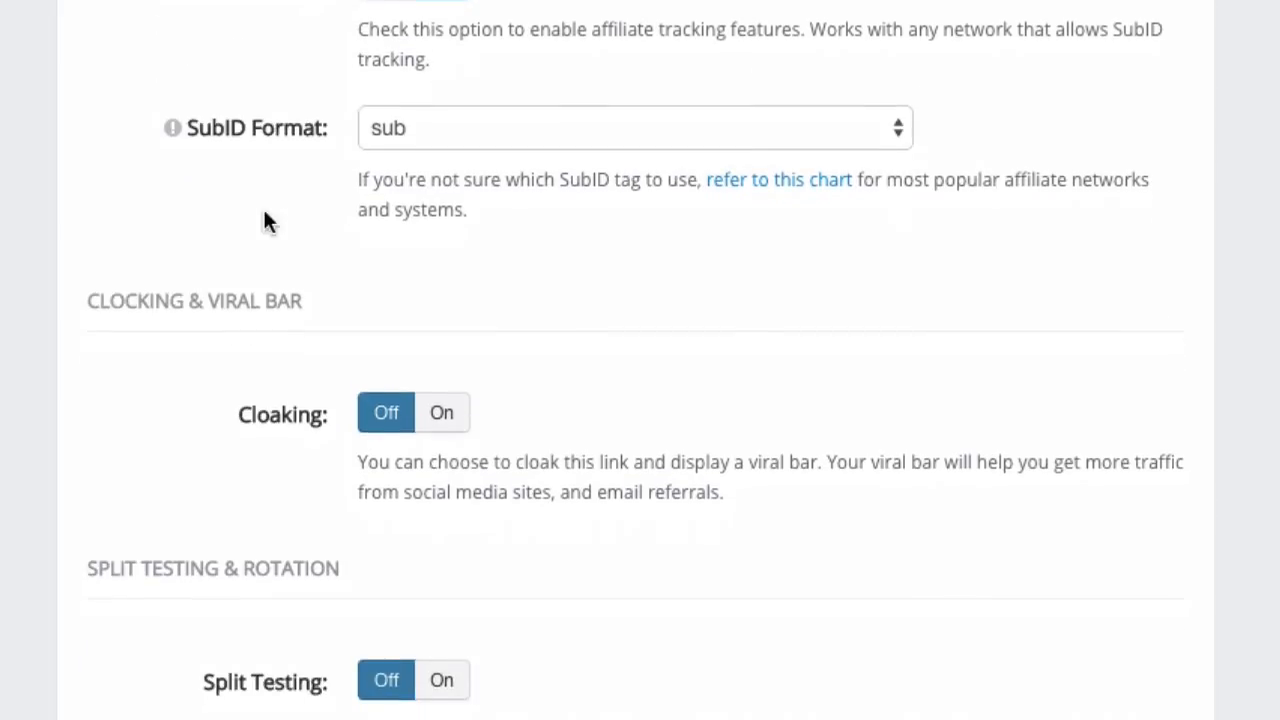
# Set the SubID format to Custom and review the other available formats.
pyautogui.click(535, 142)
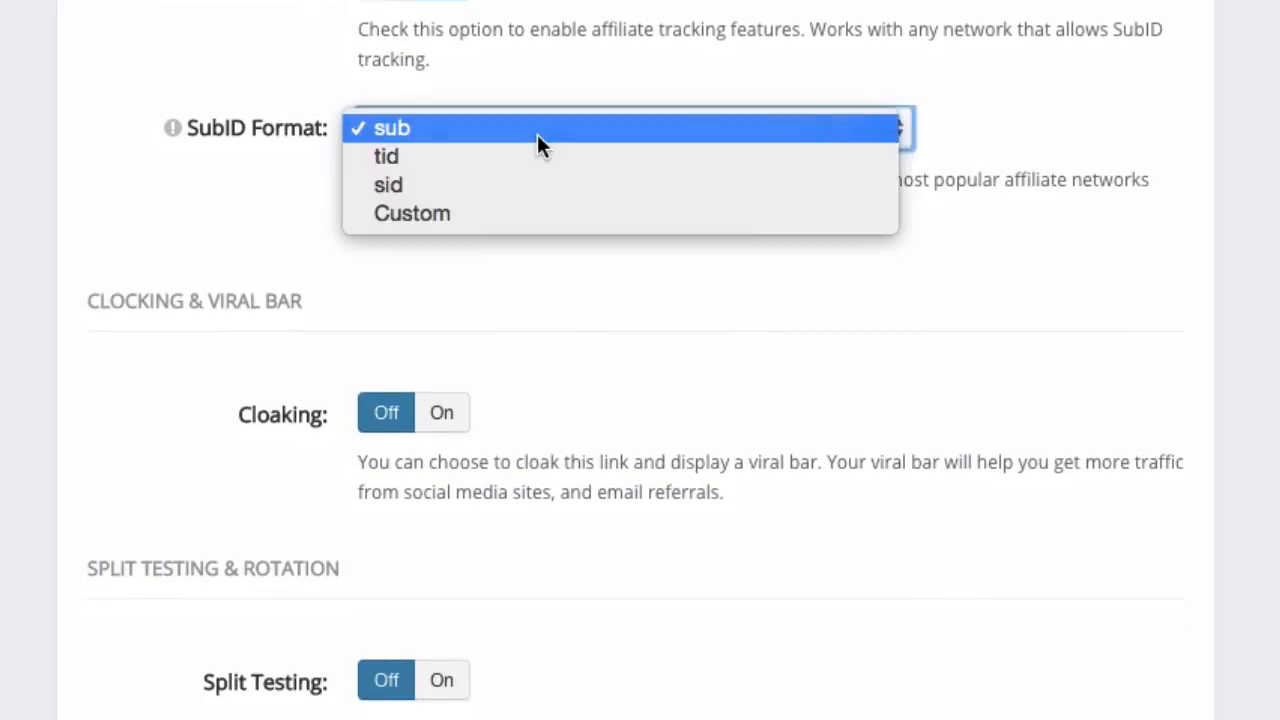
pyautogui.click(531, 218)
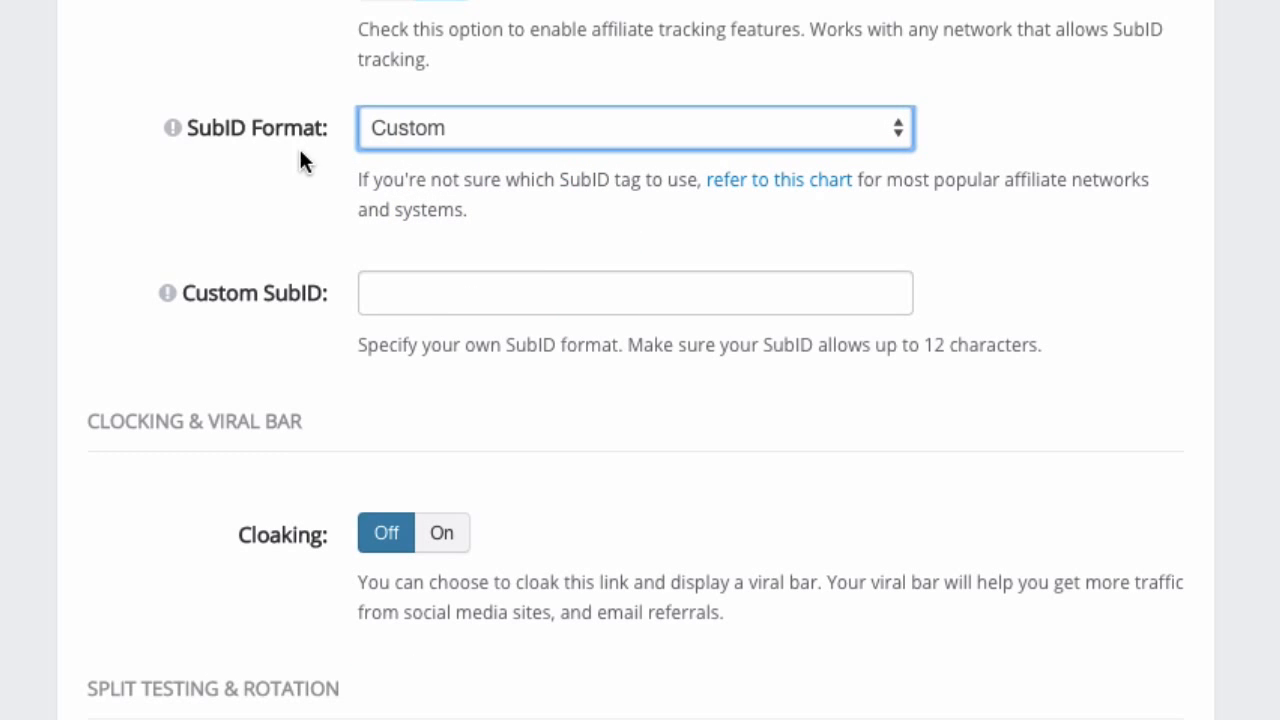
pyautogui.click(511, 129)
pyautogui.click(511, 129)
pyautogui.click(513, 135)
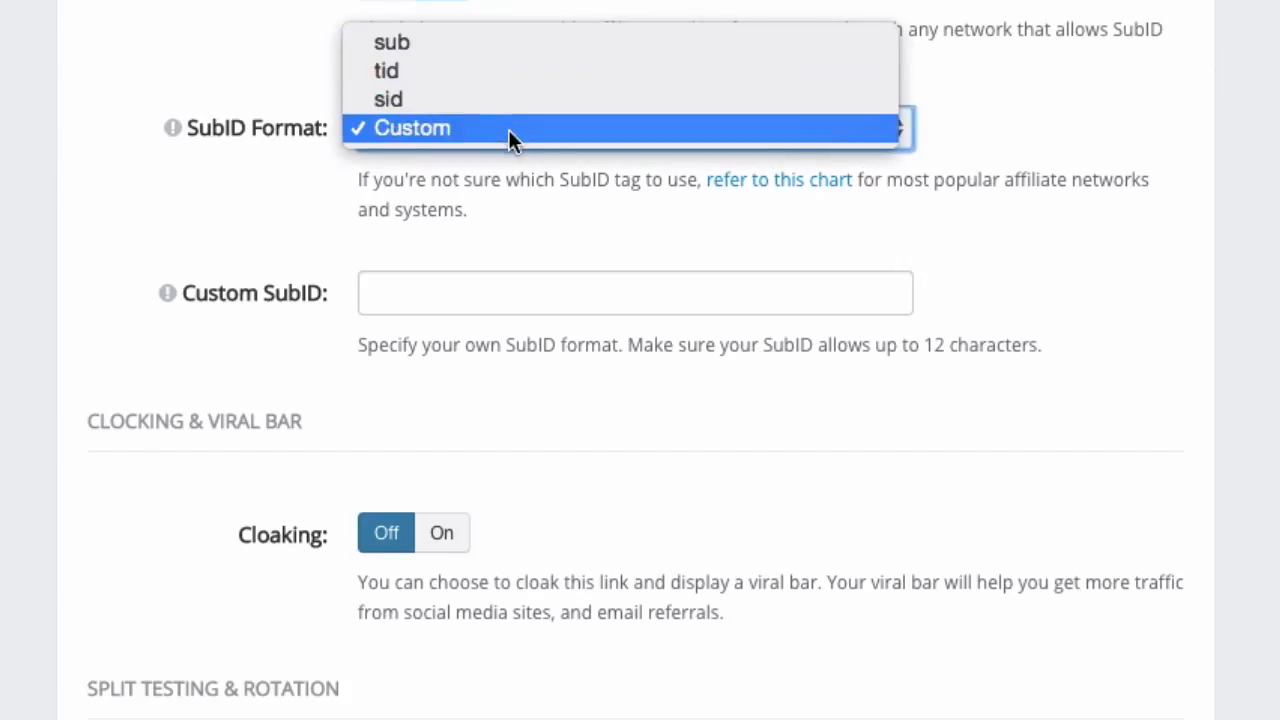
pyautogui.click(508, 129)
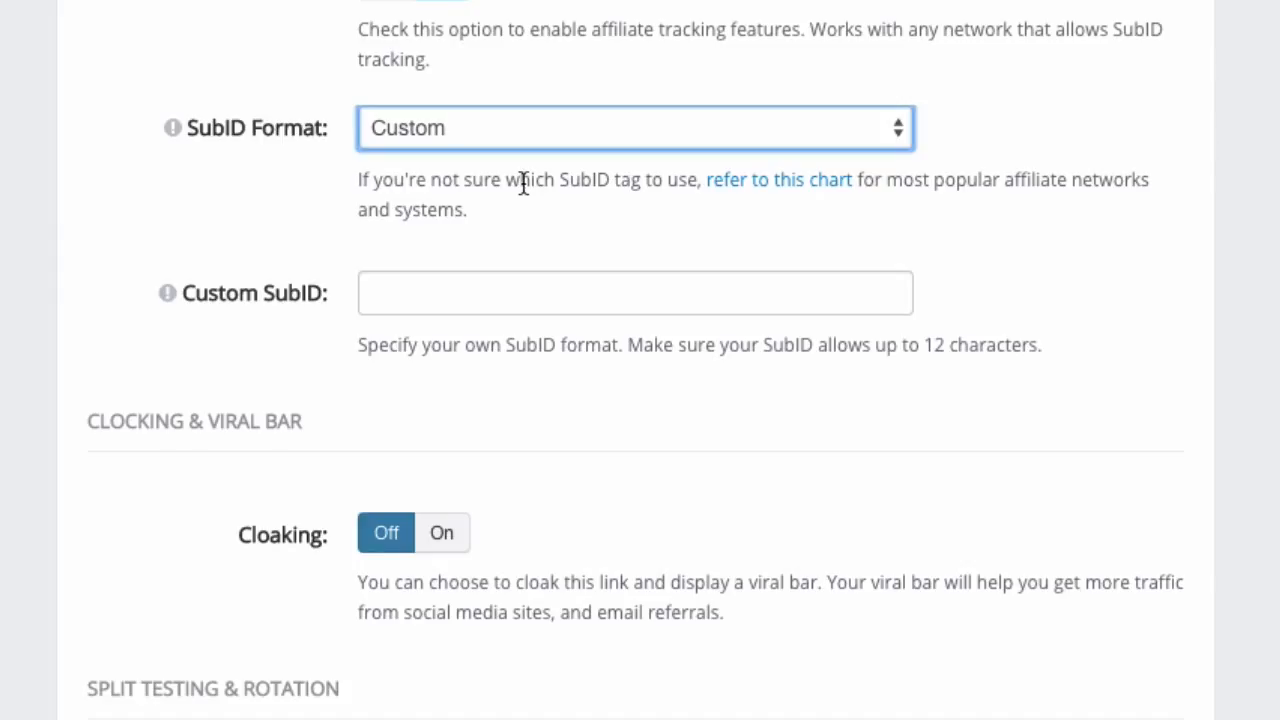
# Consult the chart of SubID tags by network, set the SubID format to tid, and save the link changes.
pyautogui.click(768, 183)
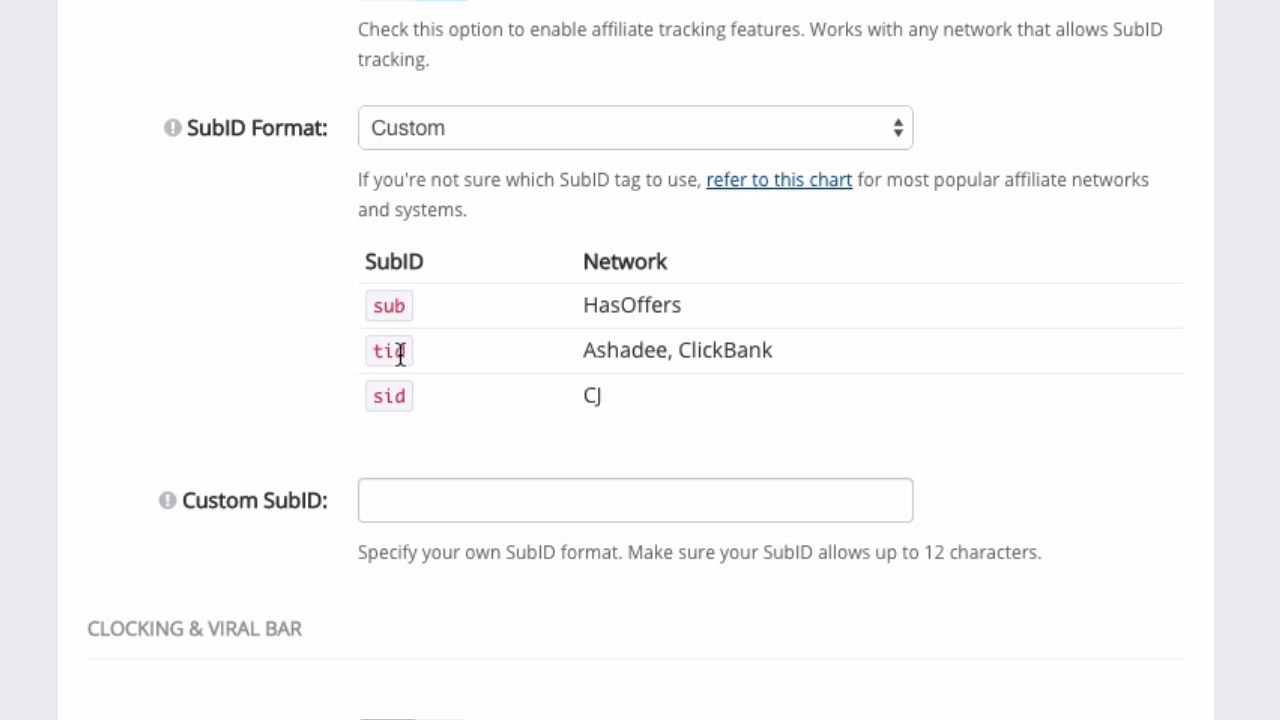
pyautogui.click(484, 135)
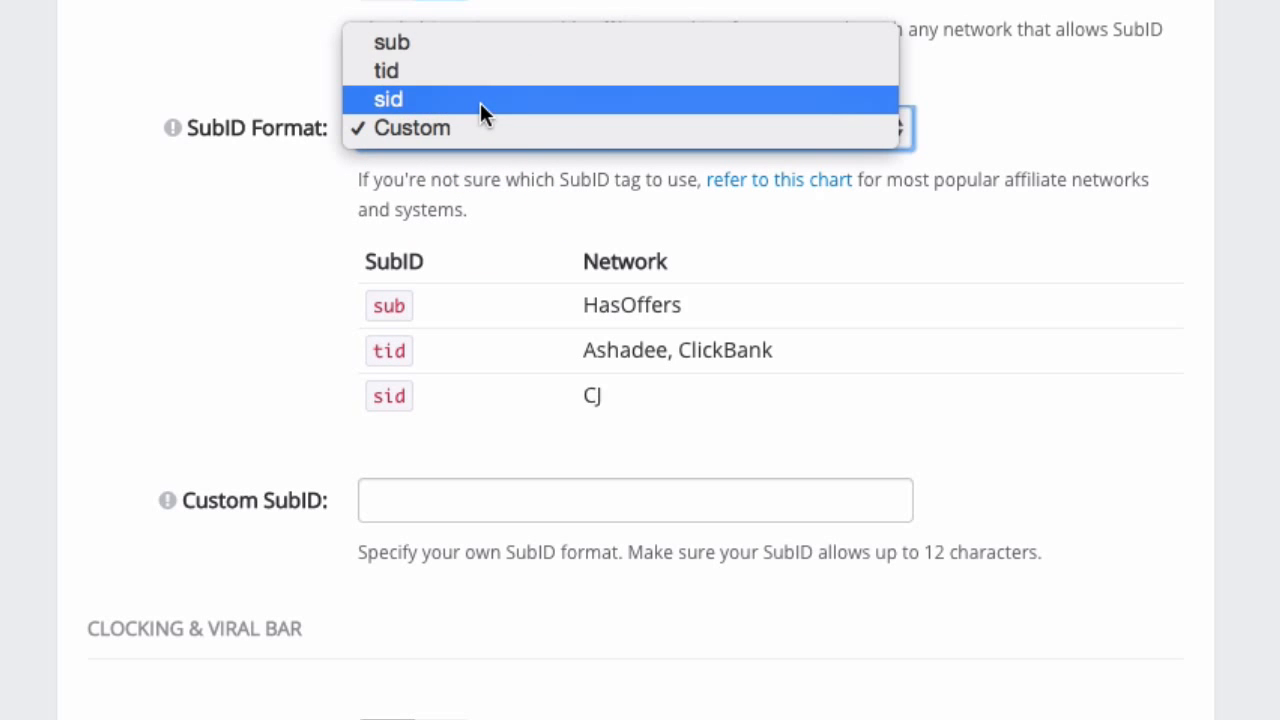
pyautogui.click(480, 72)
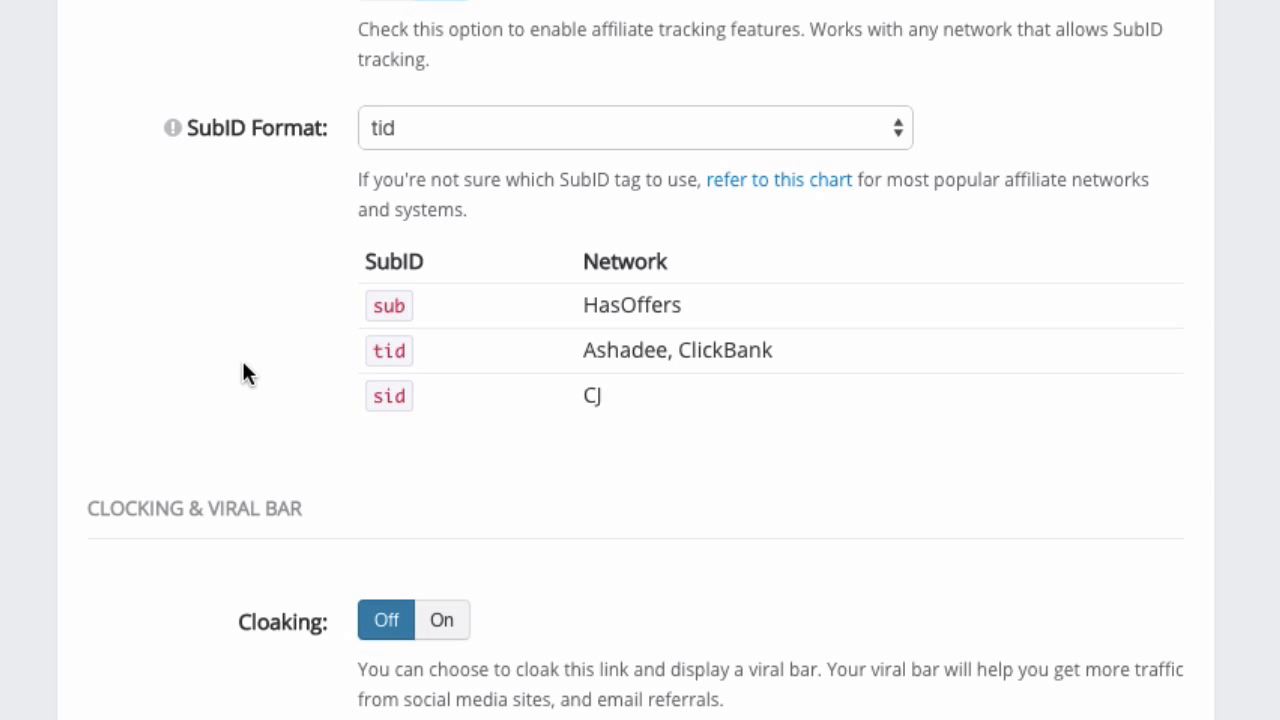
pyautogui.scroll(-4, 243, 368)
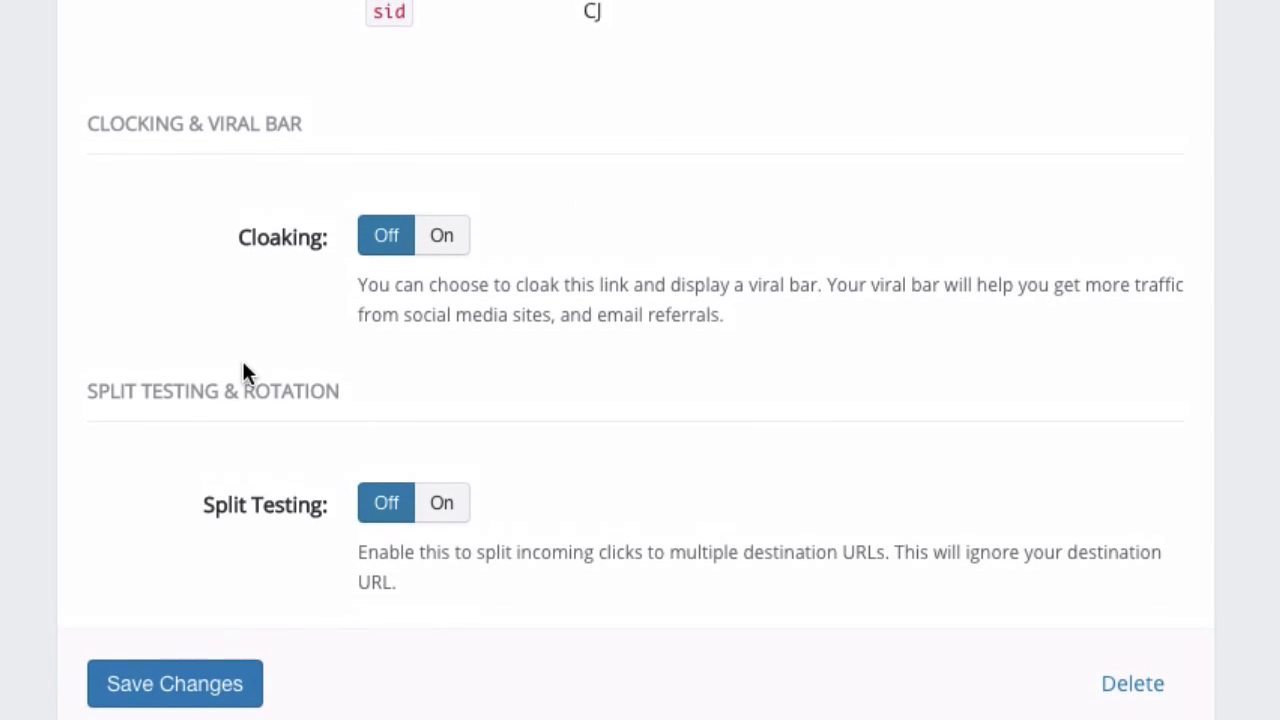
pyautogui.click(196, 705)
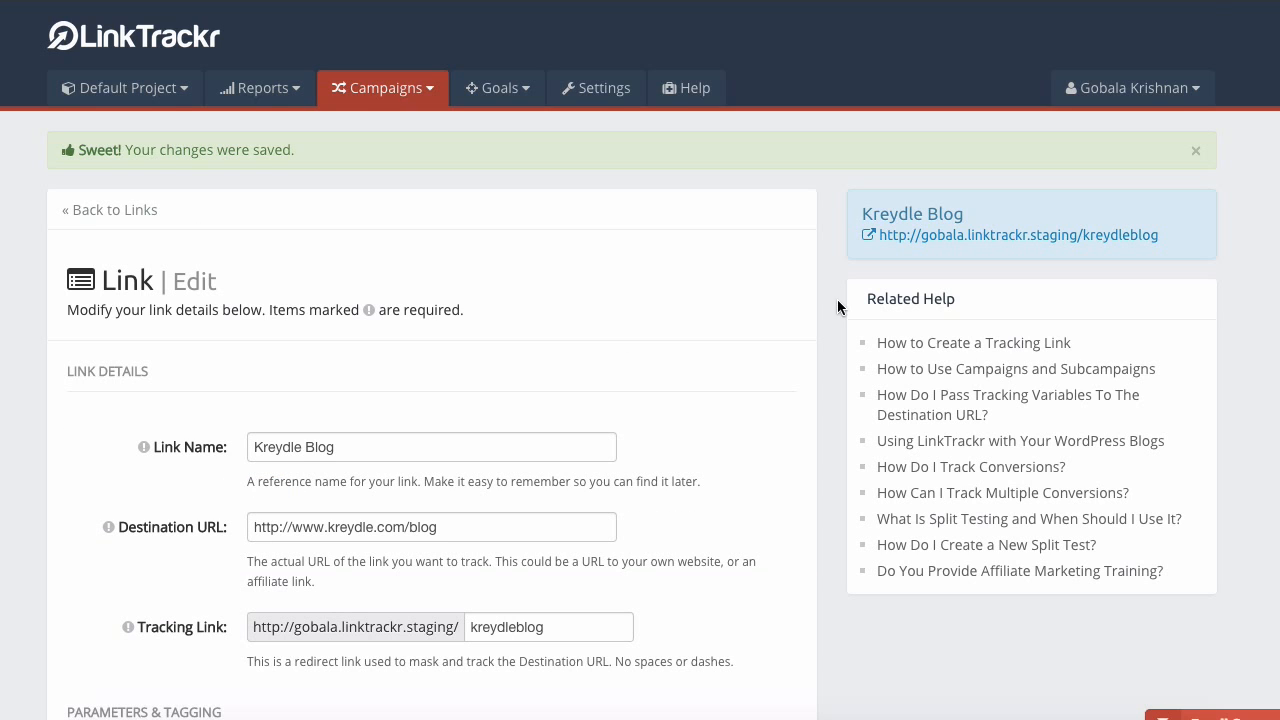
# Open the Kreydle Blog tracking link and highlight the tid value in the destination page's address.
pyautogui.click(951, 240)
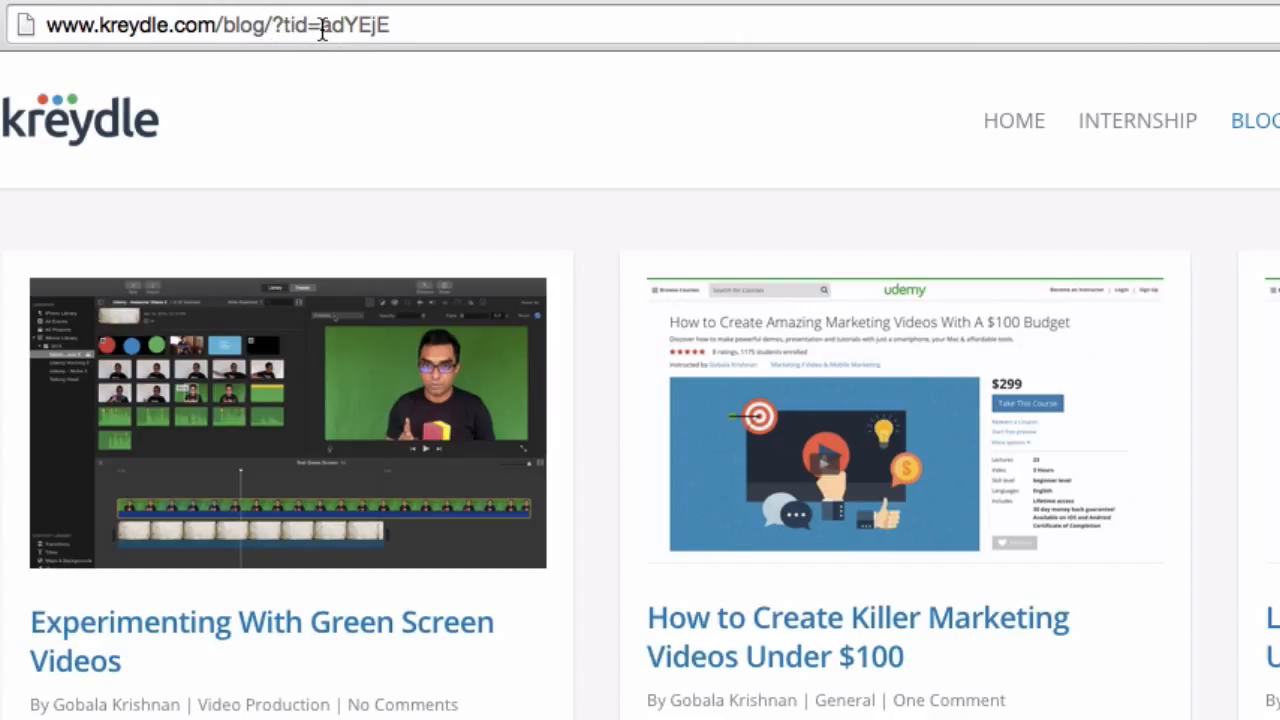
pyautogui.moveTo(322, 28); pyautogui.dragTo(388, 30)
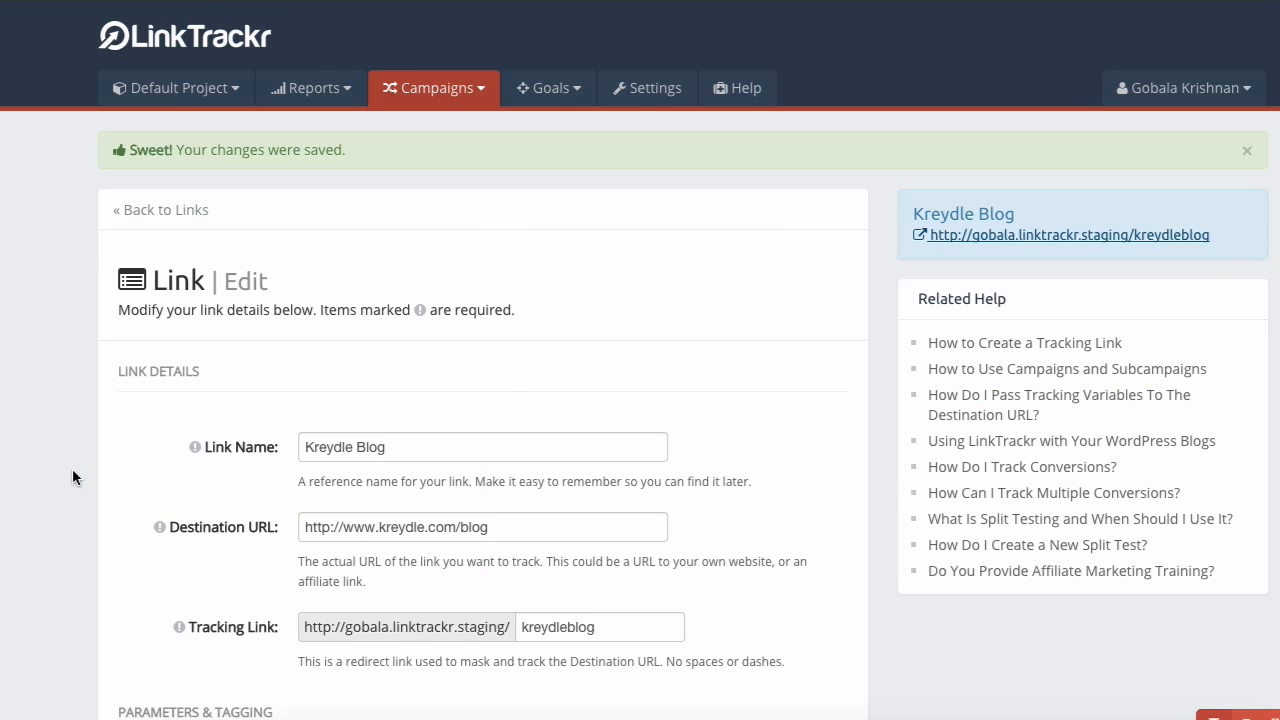
# Turn on cloaking for the Kreydle Blog link and choose the Viral cloaking type.
pyautogui.scroll(-7, 122, 487)
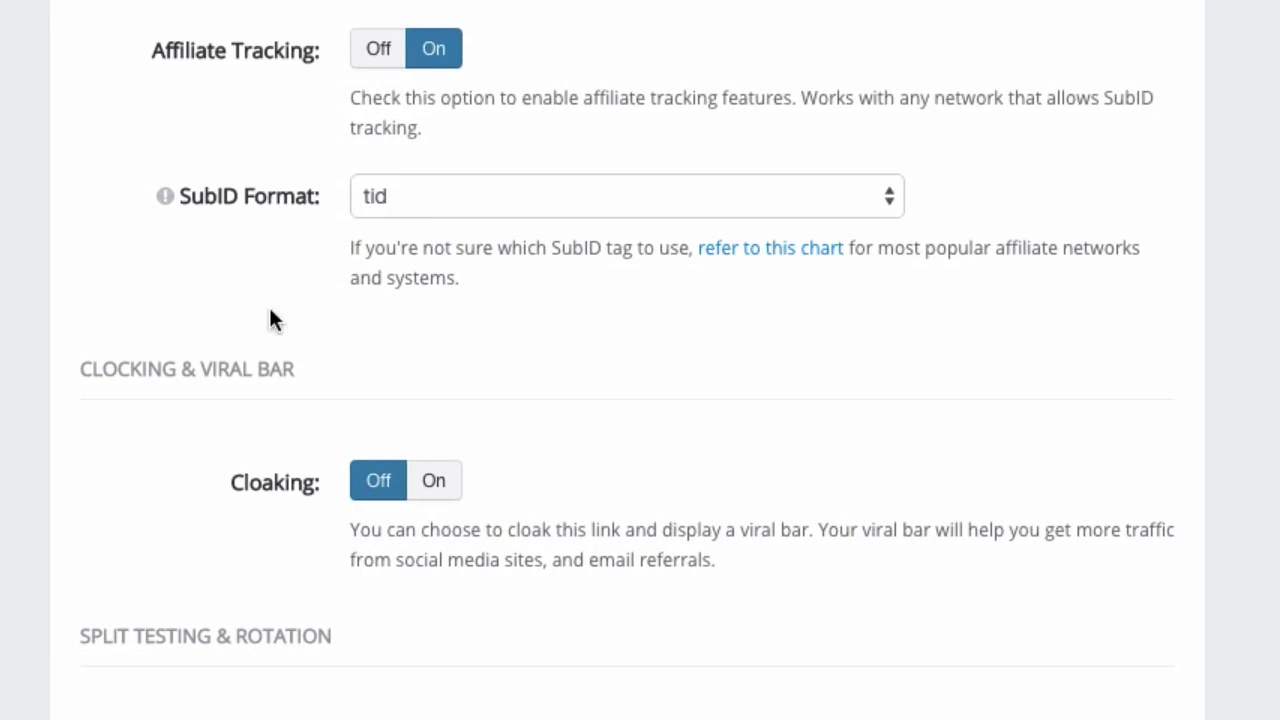
pyautogui.scroll(-2, 270, 400)
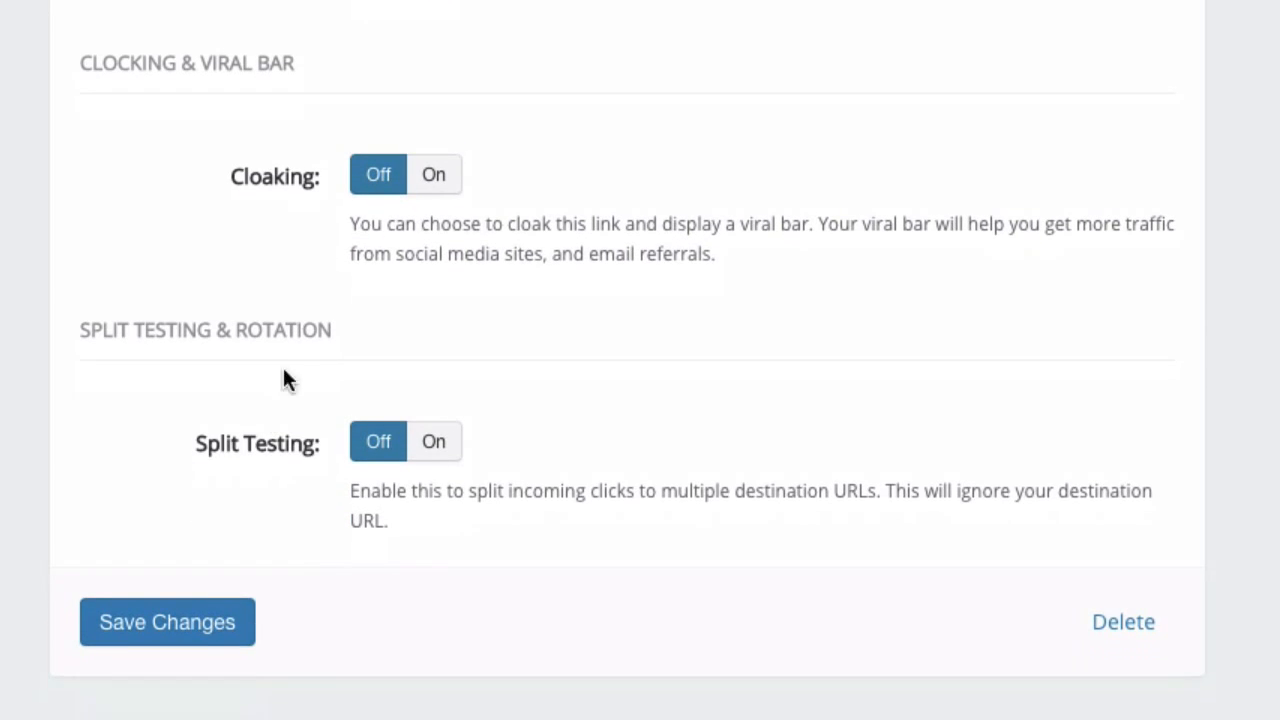
pyautogui.click(433, 191)
pyautogui.scroll(-3, 214, 337)
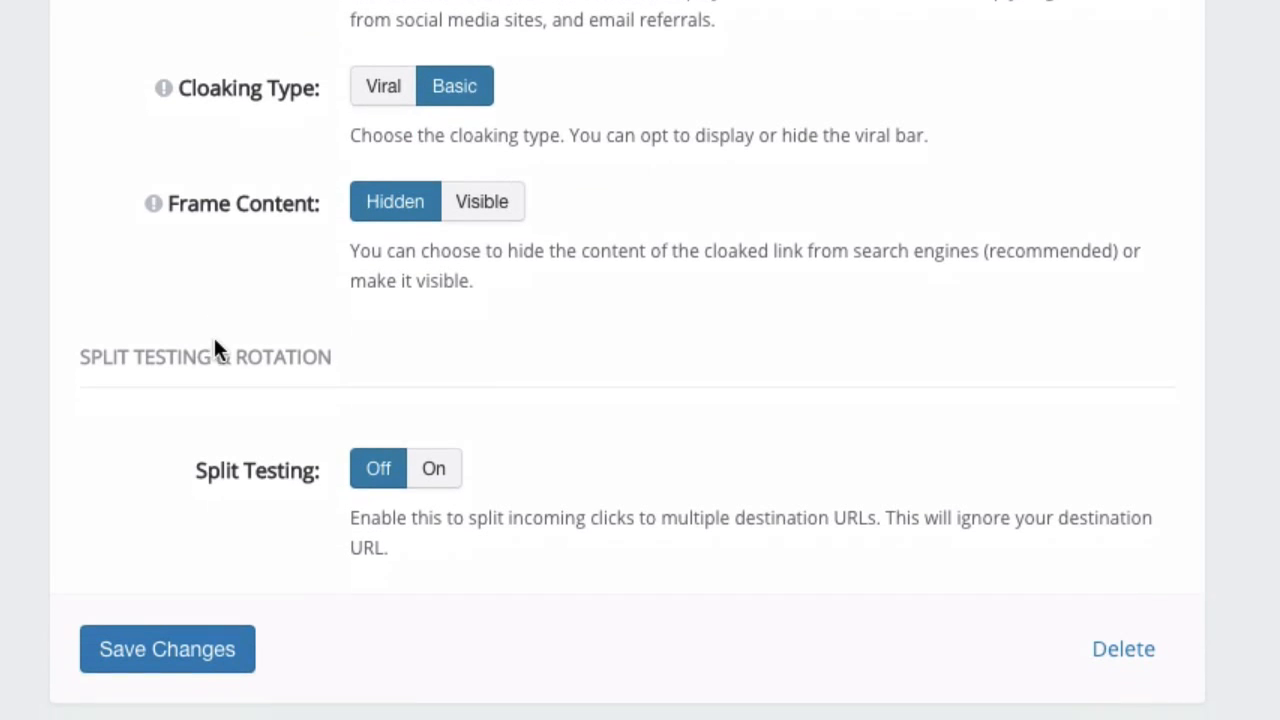
pyautogui.click(384, 82)
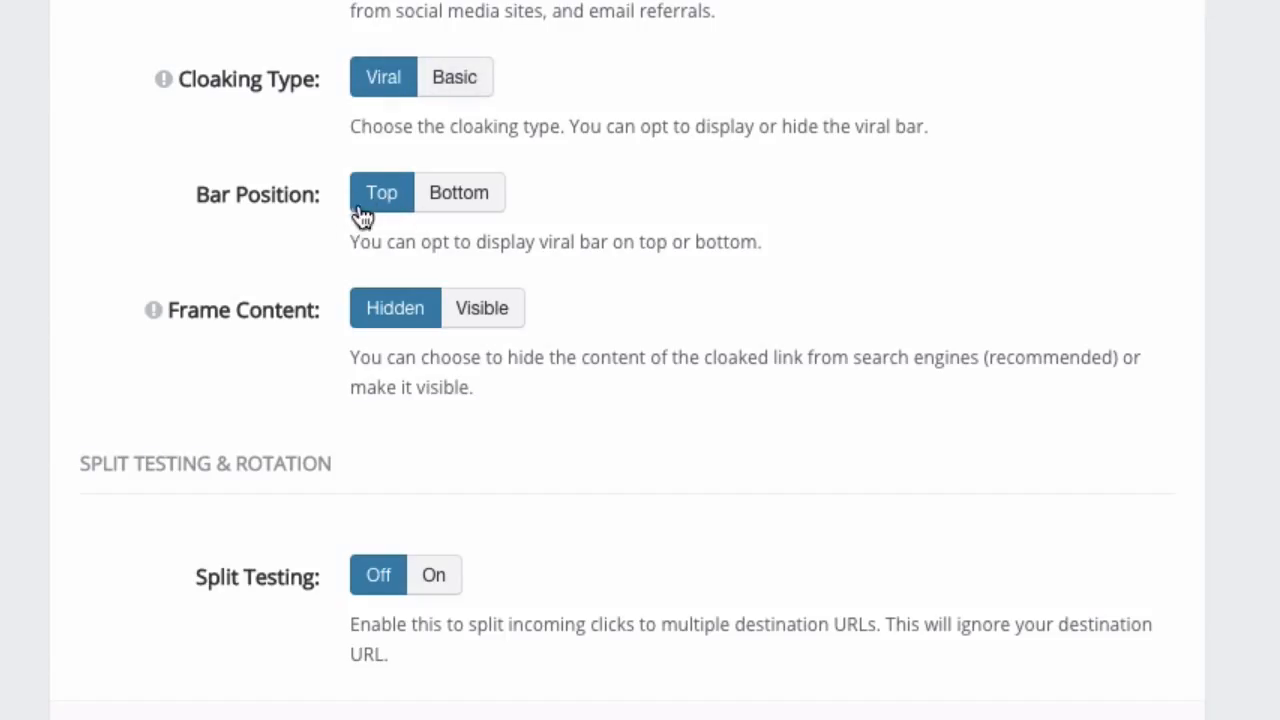
# Set the Kreydle Blog link's cloaking type to Basic with Frame Content on Hidden, and save the link changes.
pyautogui.click(467, 93)
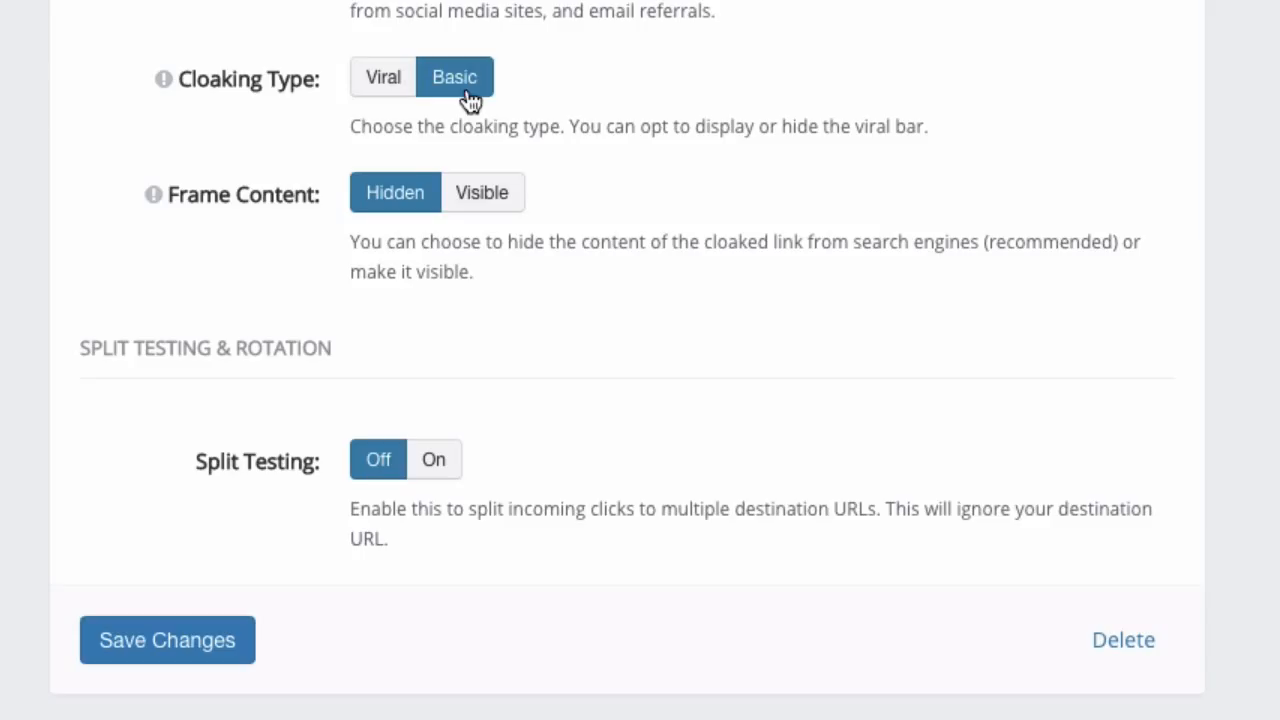
pyautogui.scroll(-1, 300, 246)
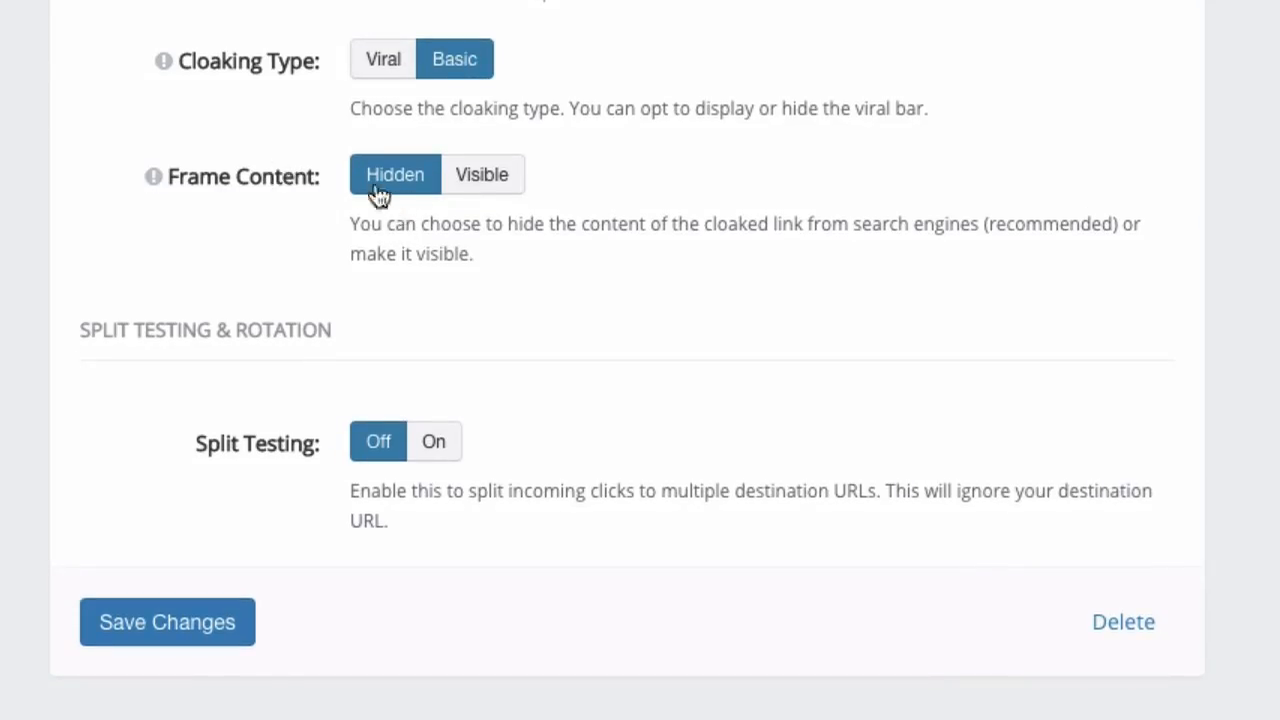
pyautogui.click(483, 176)
pyautogui.scroll(-4, 294, 423)
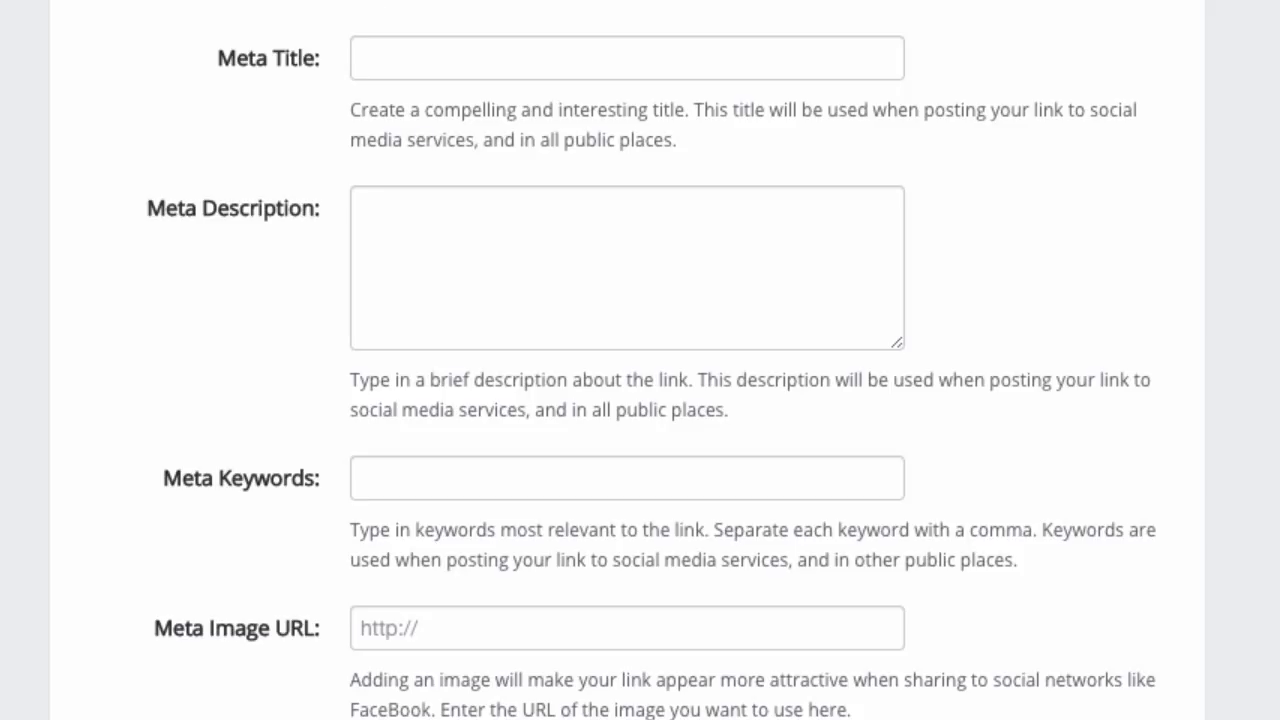
pyautogui.click(395, 0)
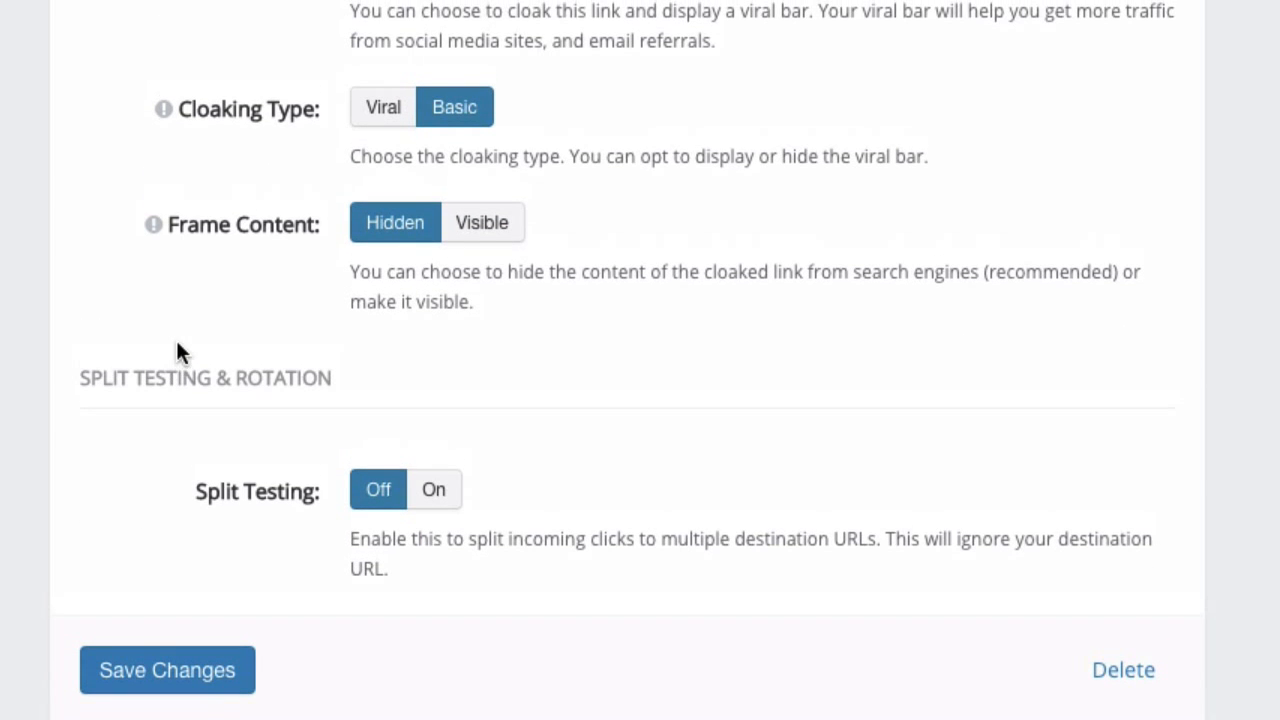
pyautogui.click(167, 672)
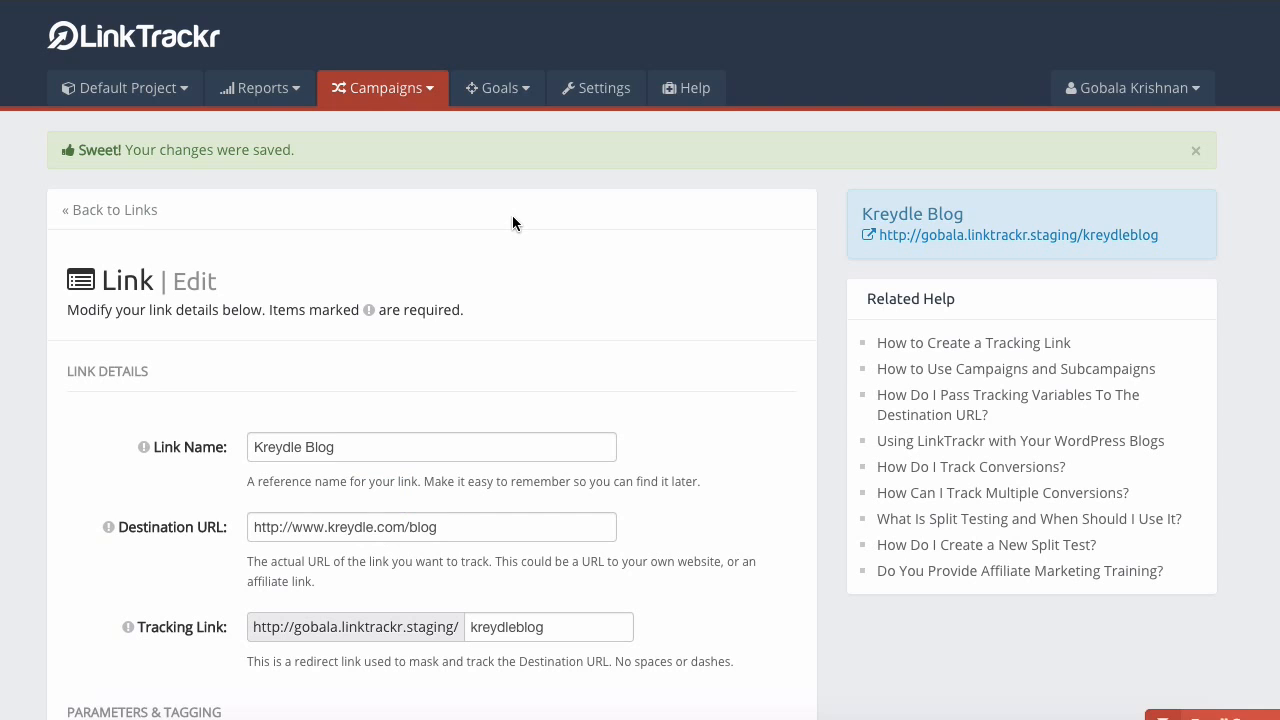
# Open the Kreydle Blog tracking link and compare the uncloaked destination address carrying the tid value with the cloaked page's address.
pyautogui.click(970, 238)
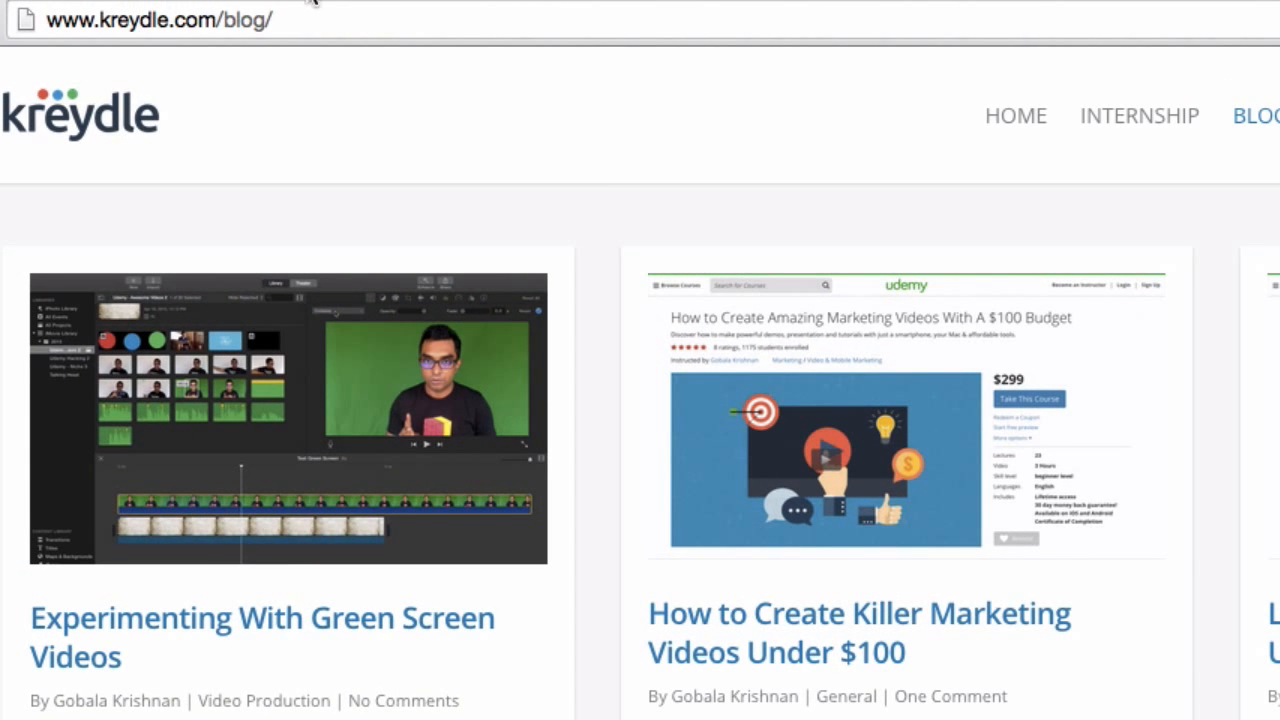
pyautogui.click(640, 15)
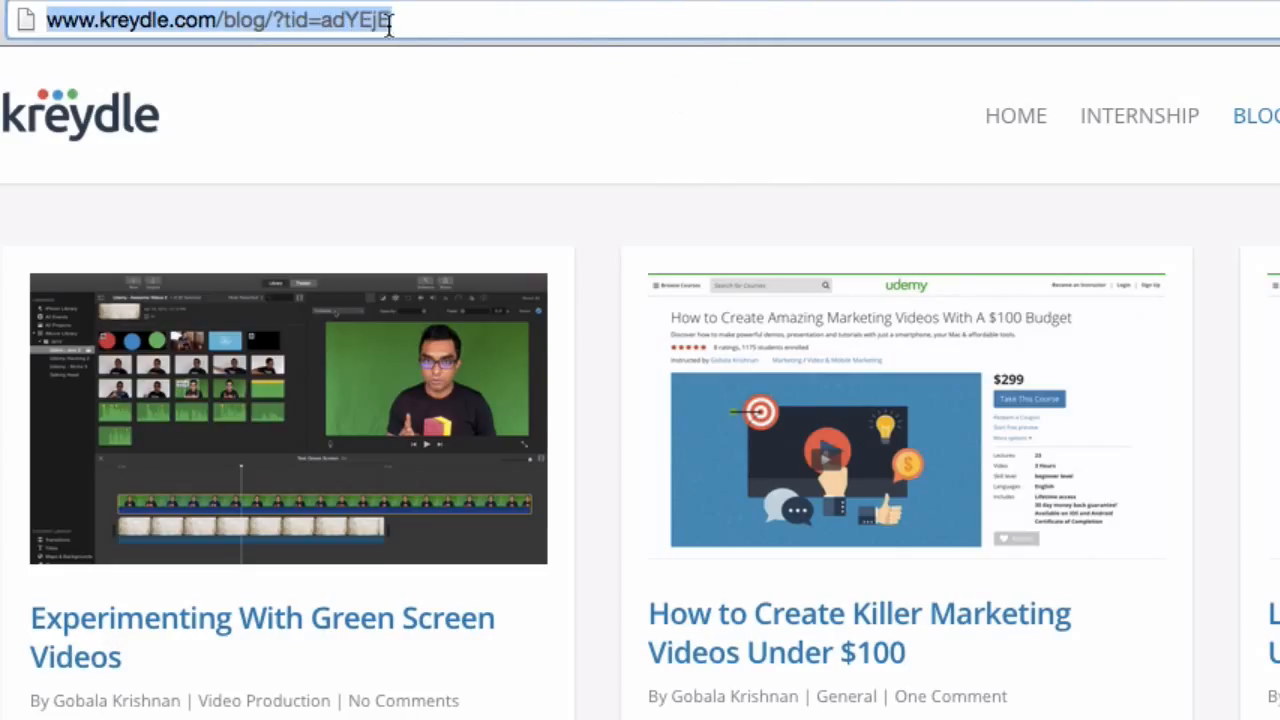
pyautogui.click(390, 22)
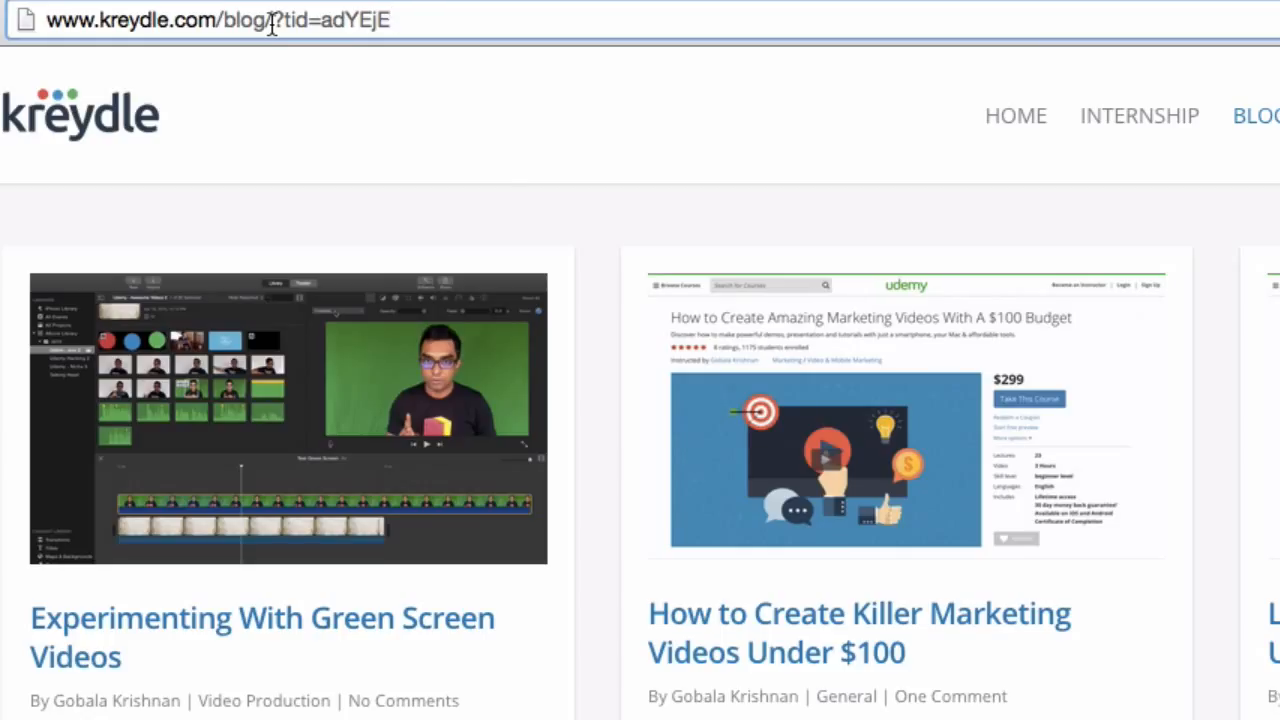
pyautogui.click(432, 4)
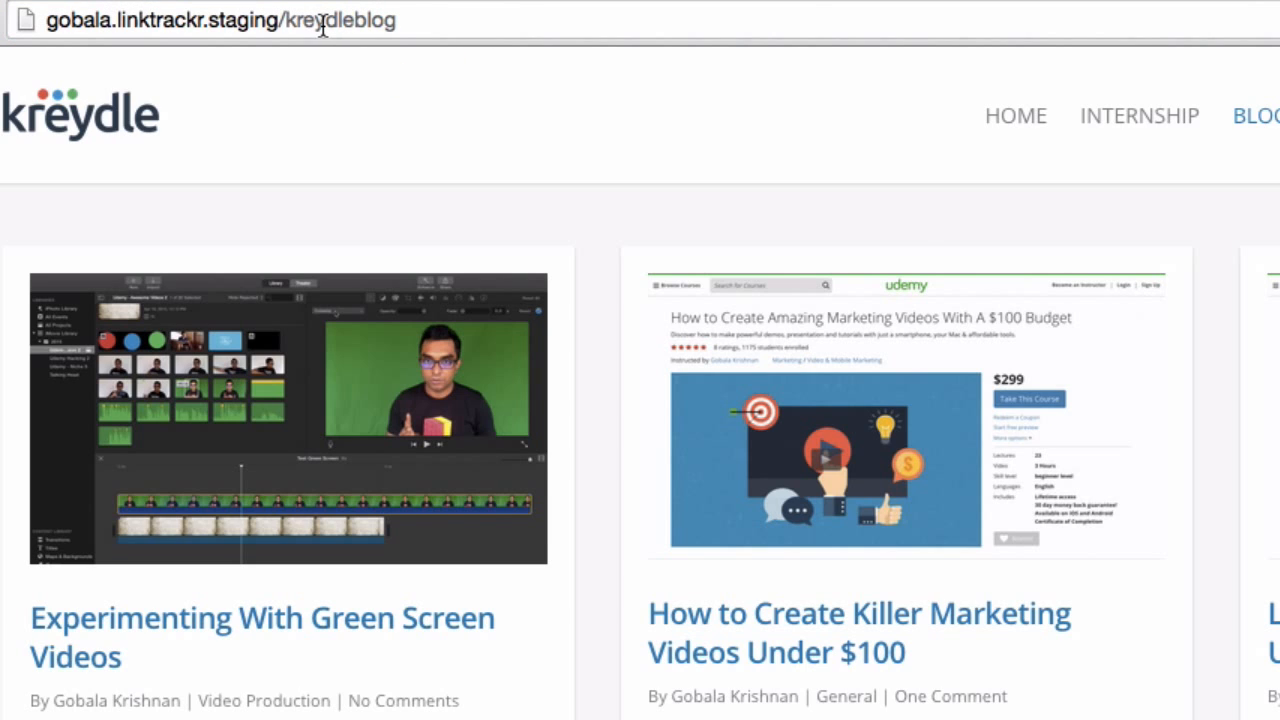
pyautogui.moveTo(400, 20); pyautogui.dragTo(51, 37)
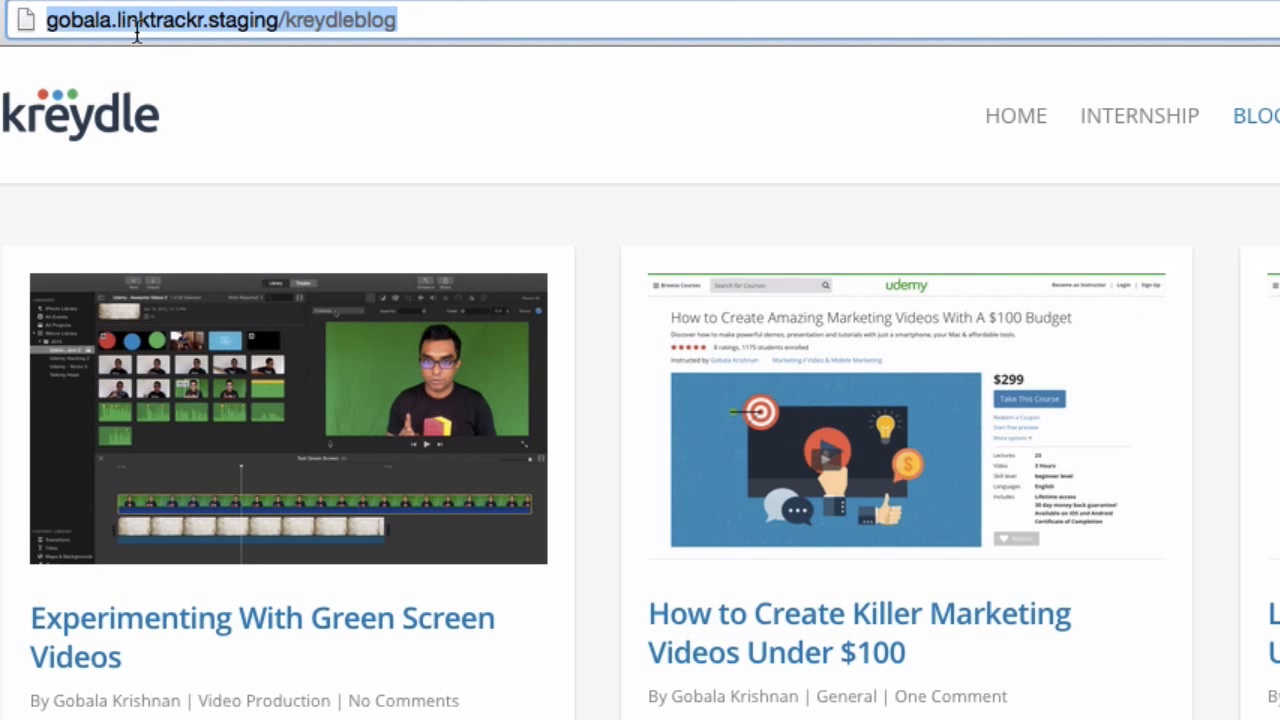
pyautogui.scroll(-3, 262, 160)
pyautogui.scroll(-2, 262, 160)
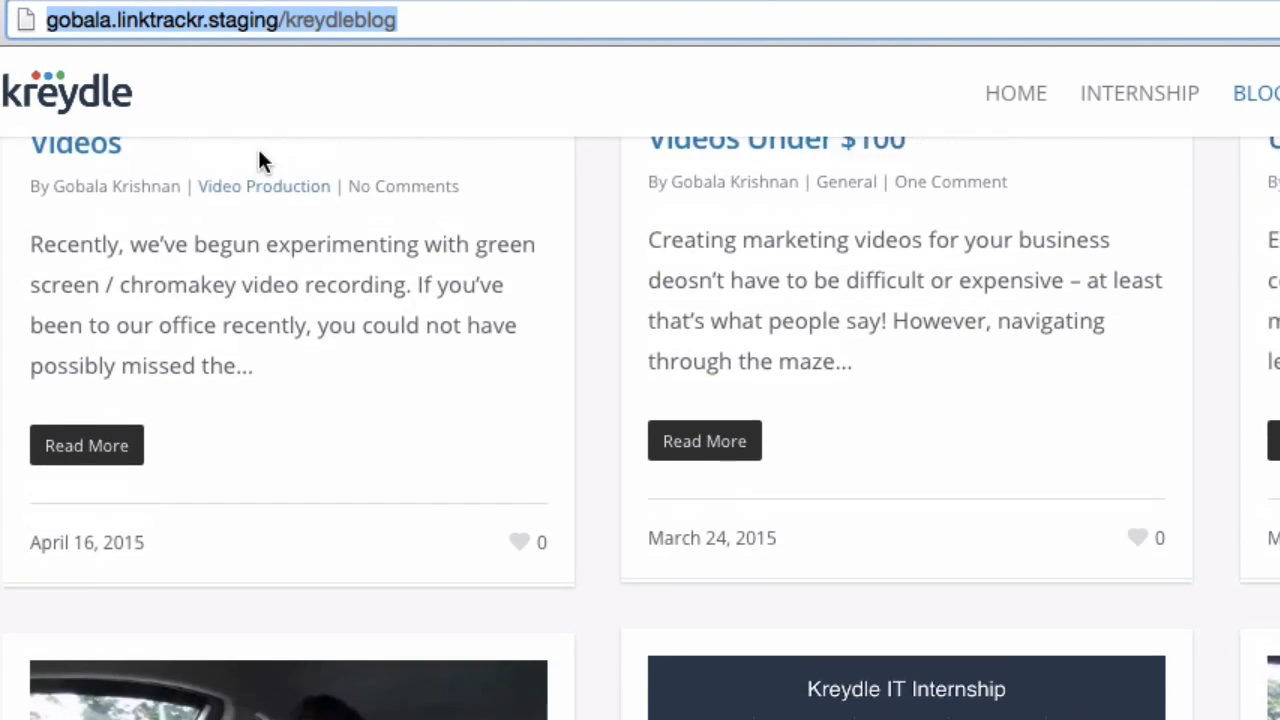
pyautogui.scroll(5, 258, 160)
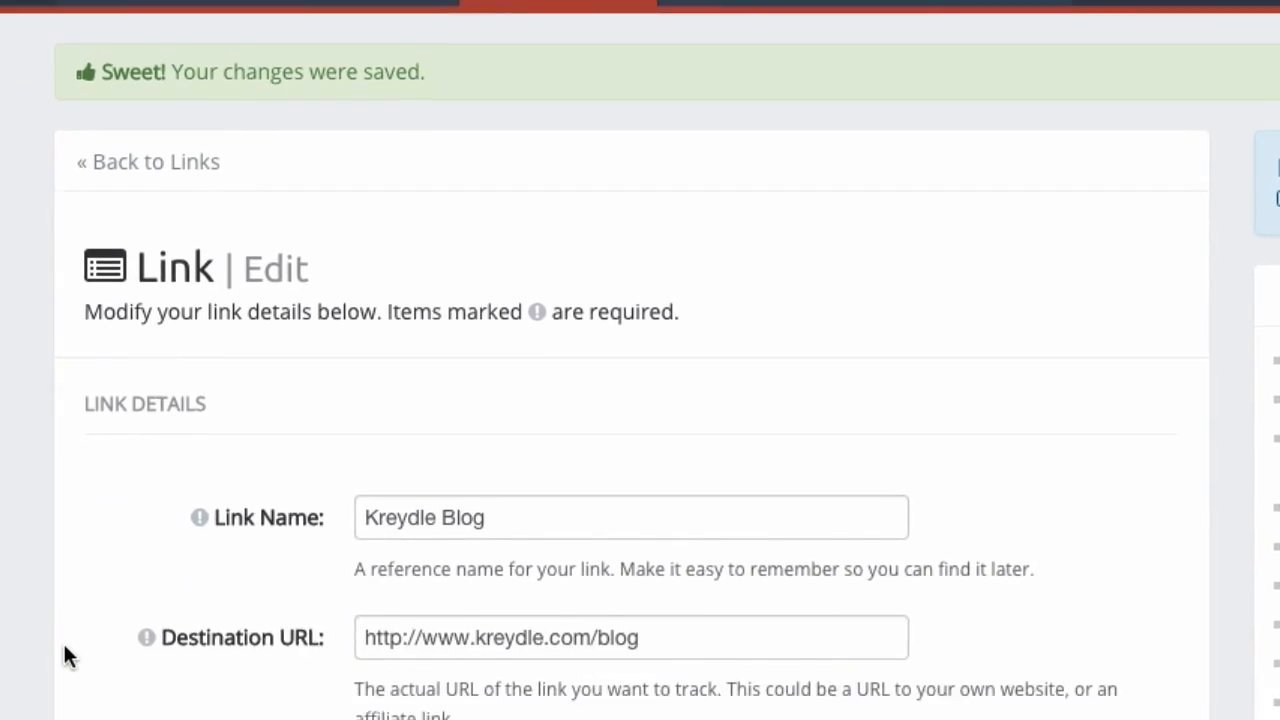
# Turn on split testing for the Kreydle Blog link and add two split test URL entries.
pyautogui.scroll(-15, 73, 477)
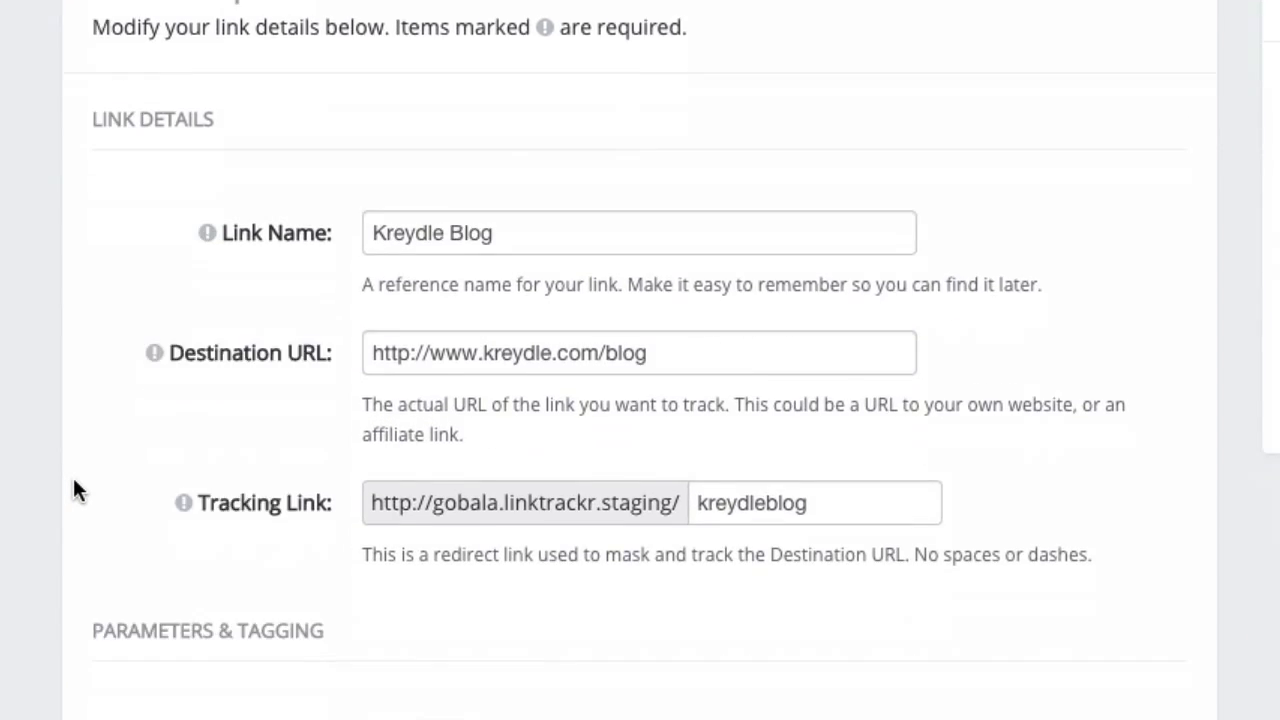
pyautogui.scroll(-3, 74, 481)
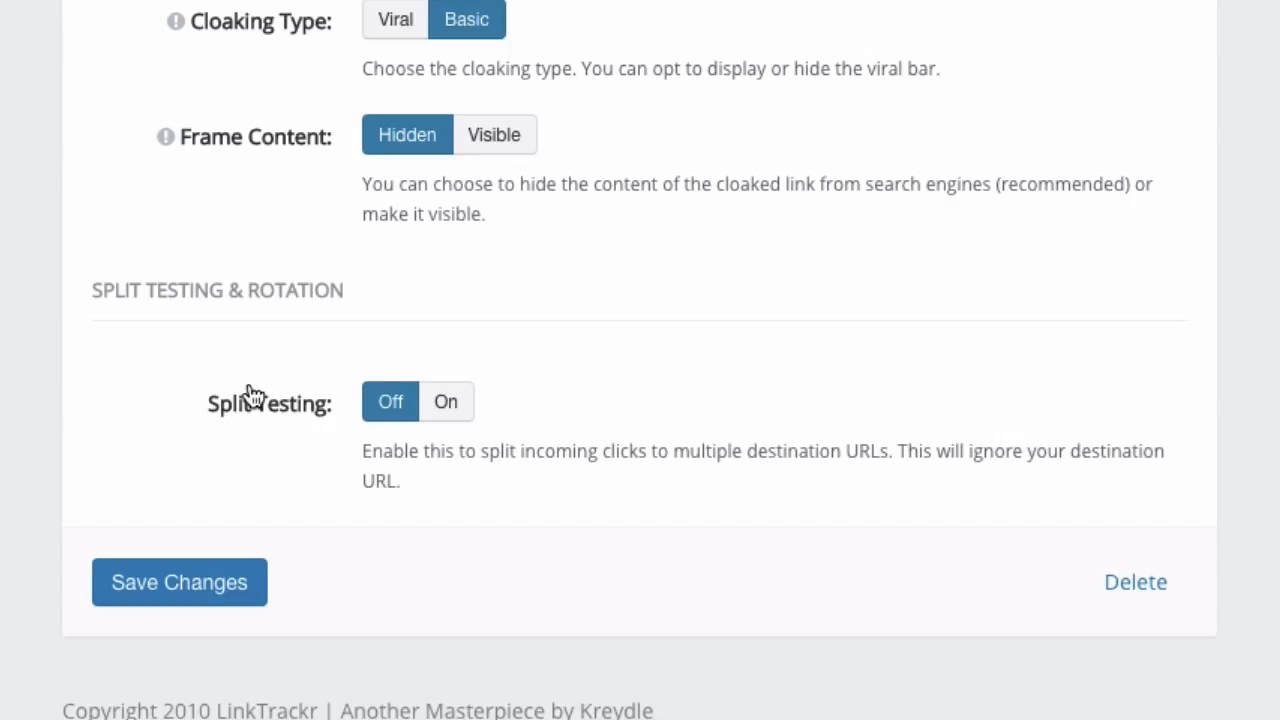
pyautogui.click(451, 418)
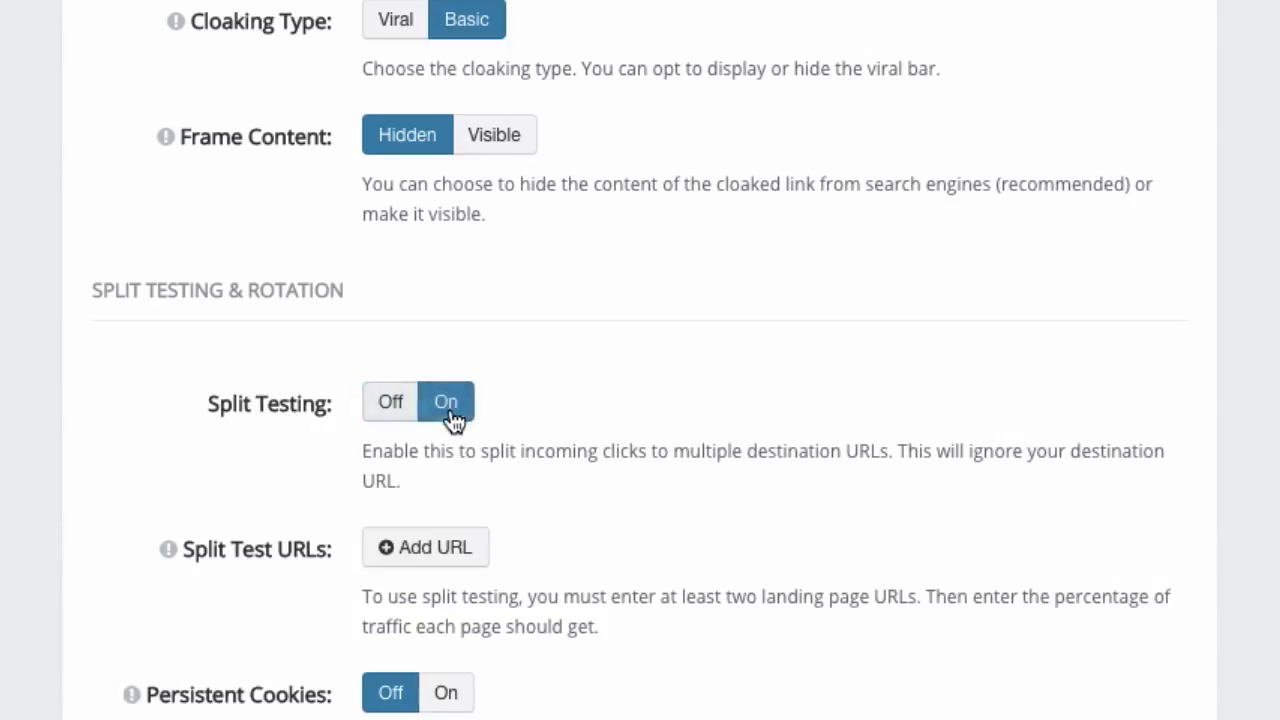
pyautogui.click(443, 563)
pyautogui.click(458, 625)
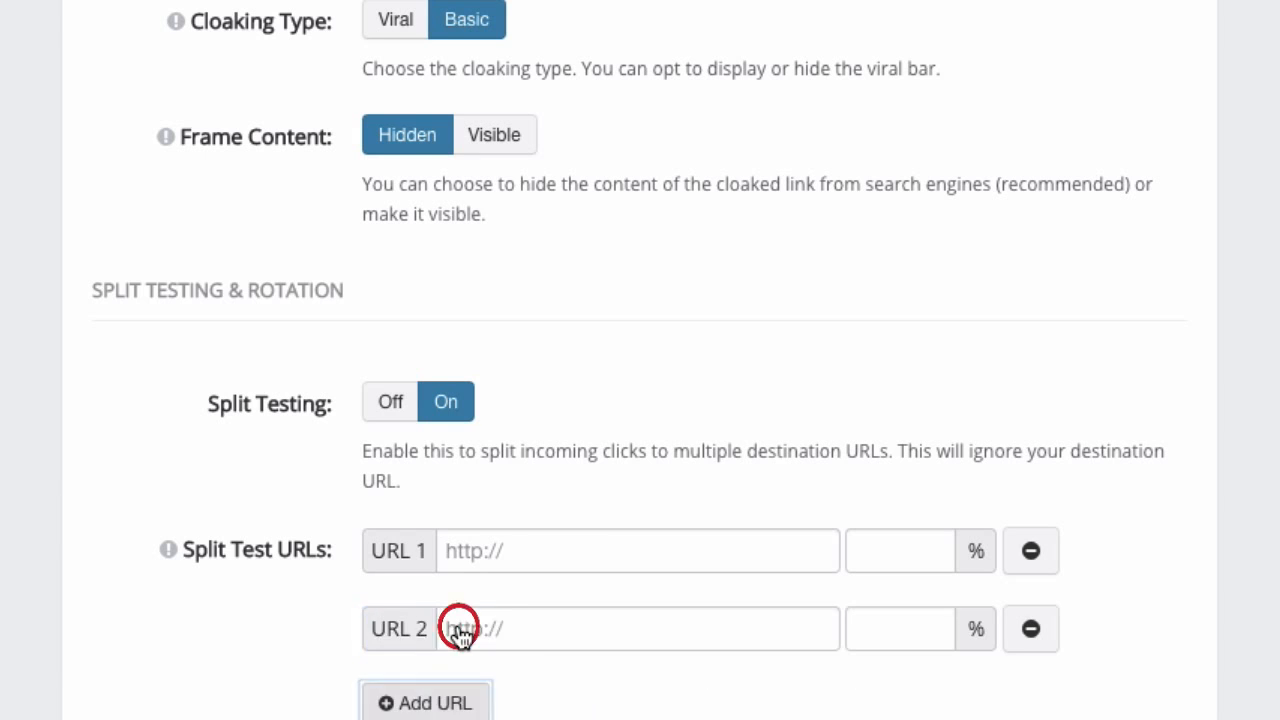
pyautogui.scroll(-2, 220, 631)
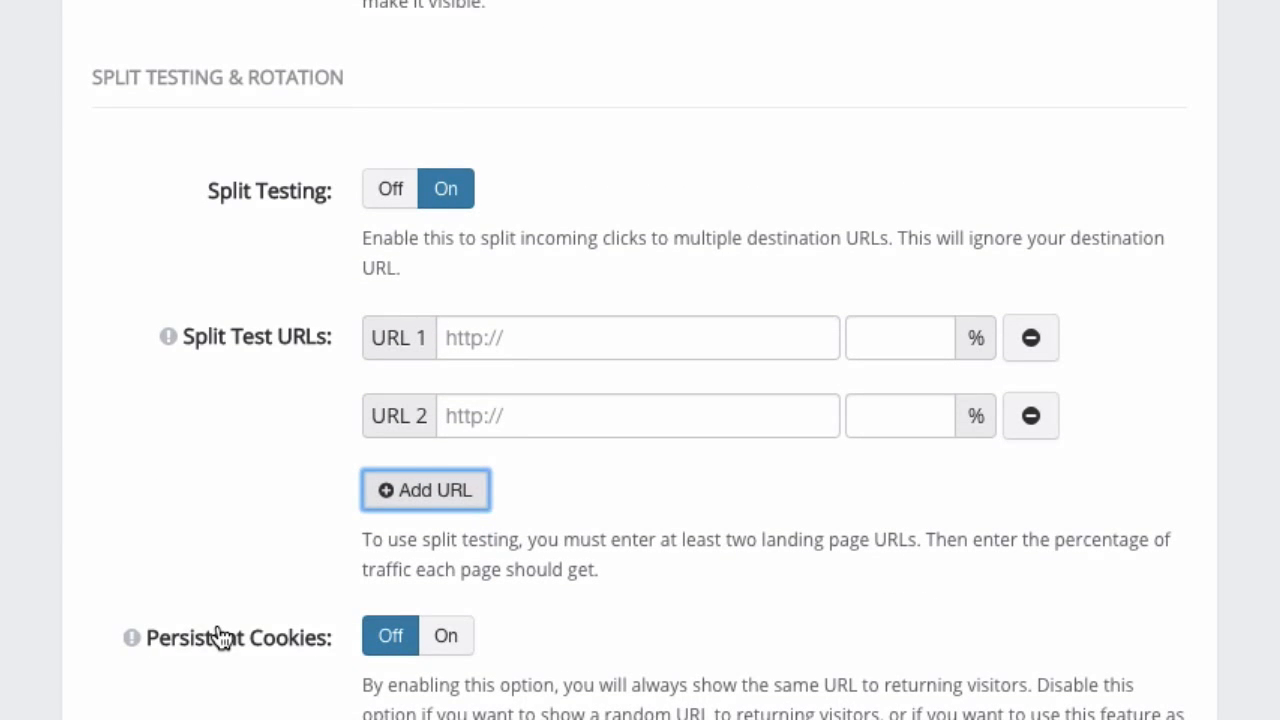
pyautogui.scroll(-1, 220, 636)
pyautogui.scroll(1, 217, 623)
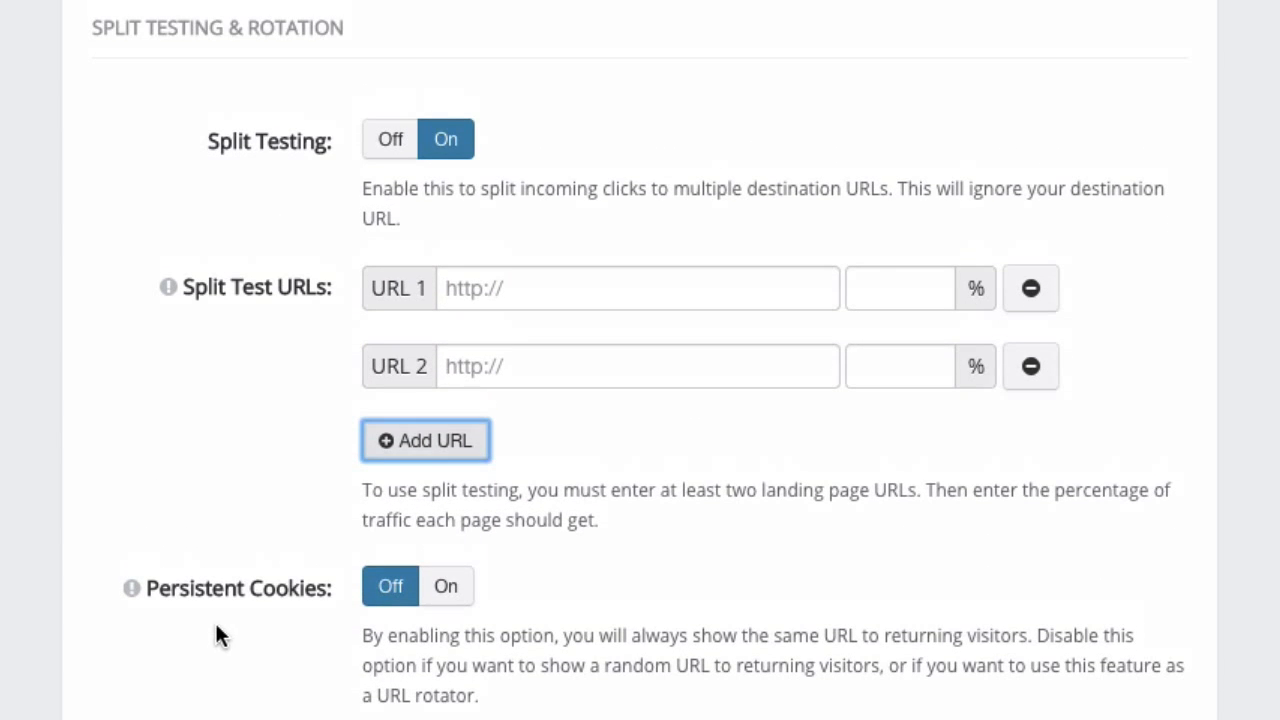
pyautogui.click(531, 300)
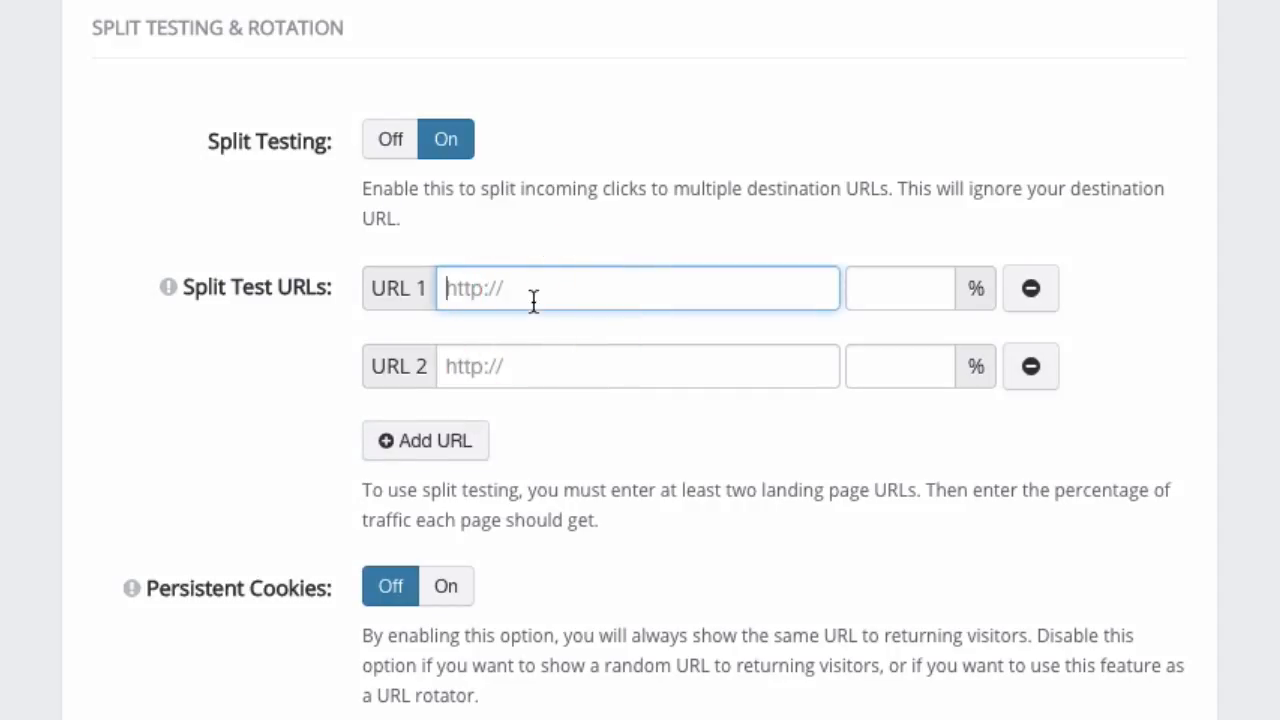
pyautogui.write('http://www.google.com')
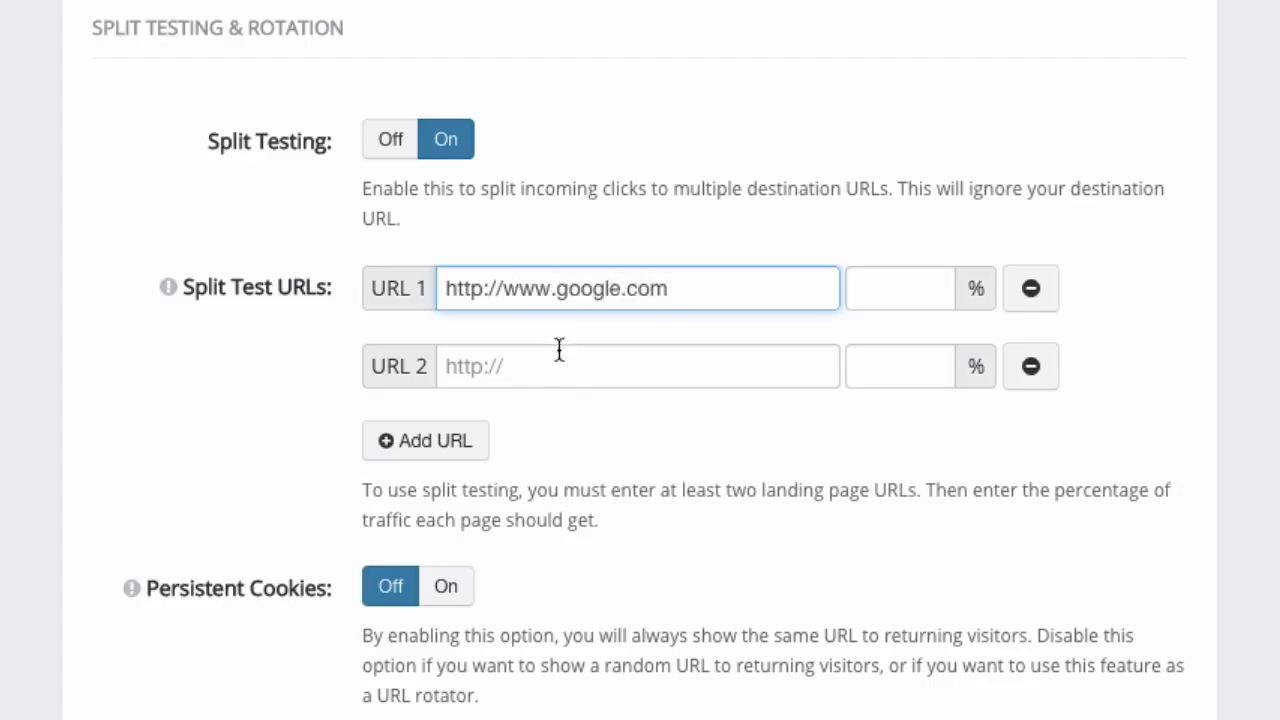
pyautogui.click(552, 366)
pyautogui.write('tp')
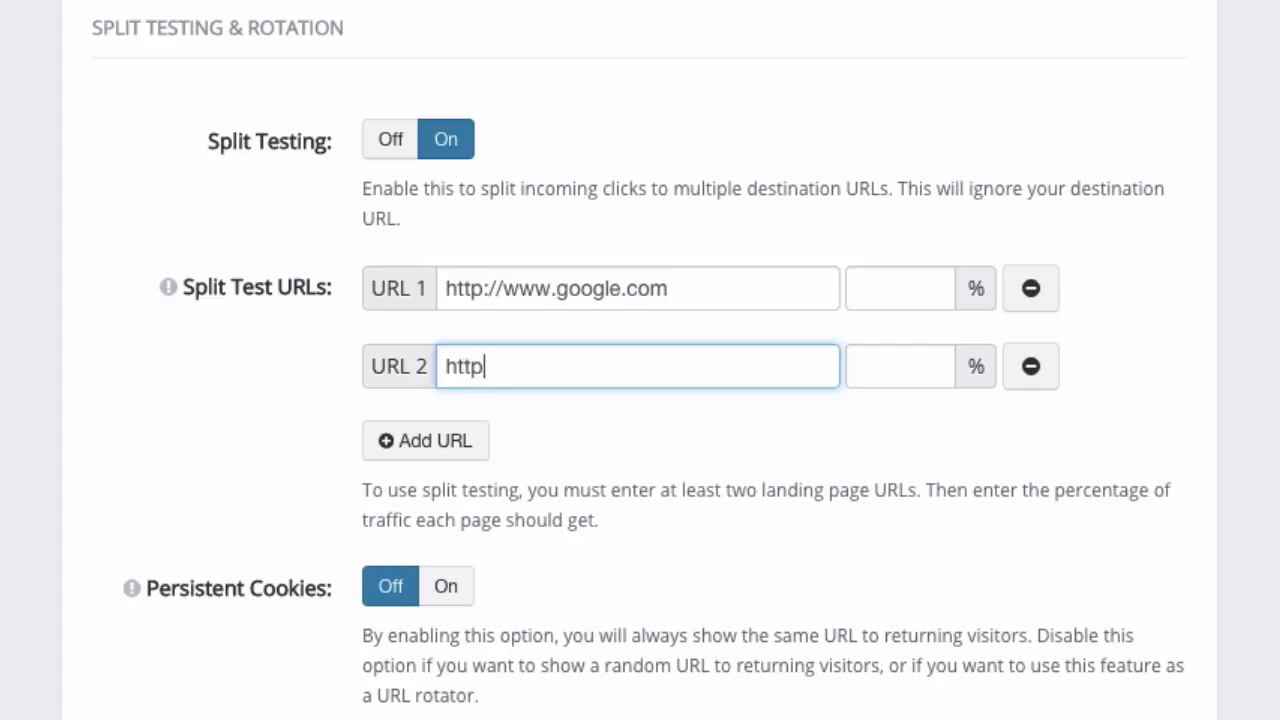
pyautogui.write('://www.yahoo.com')
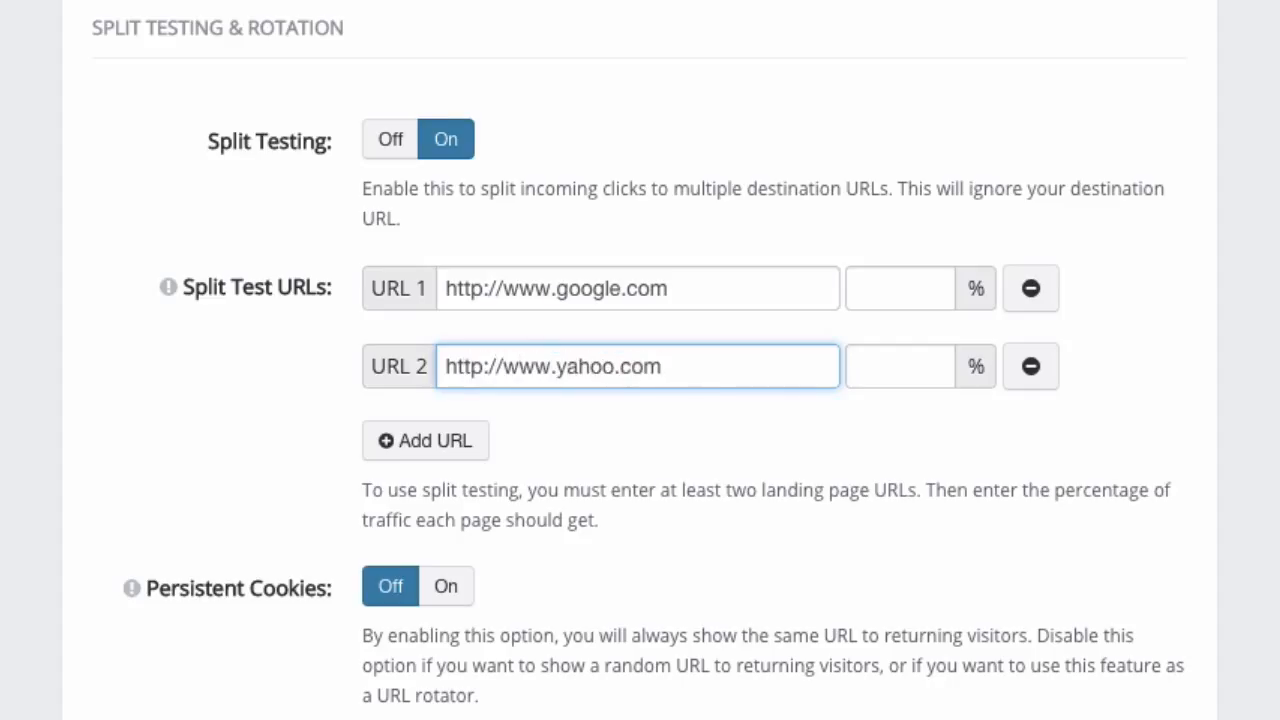
pyautogui.click(892, 298)
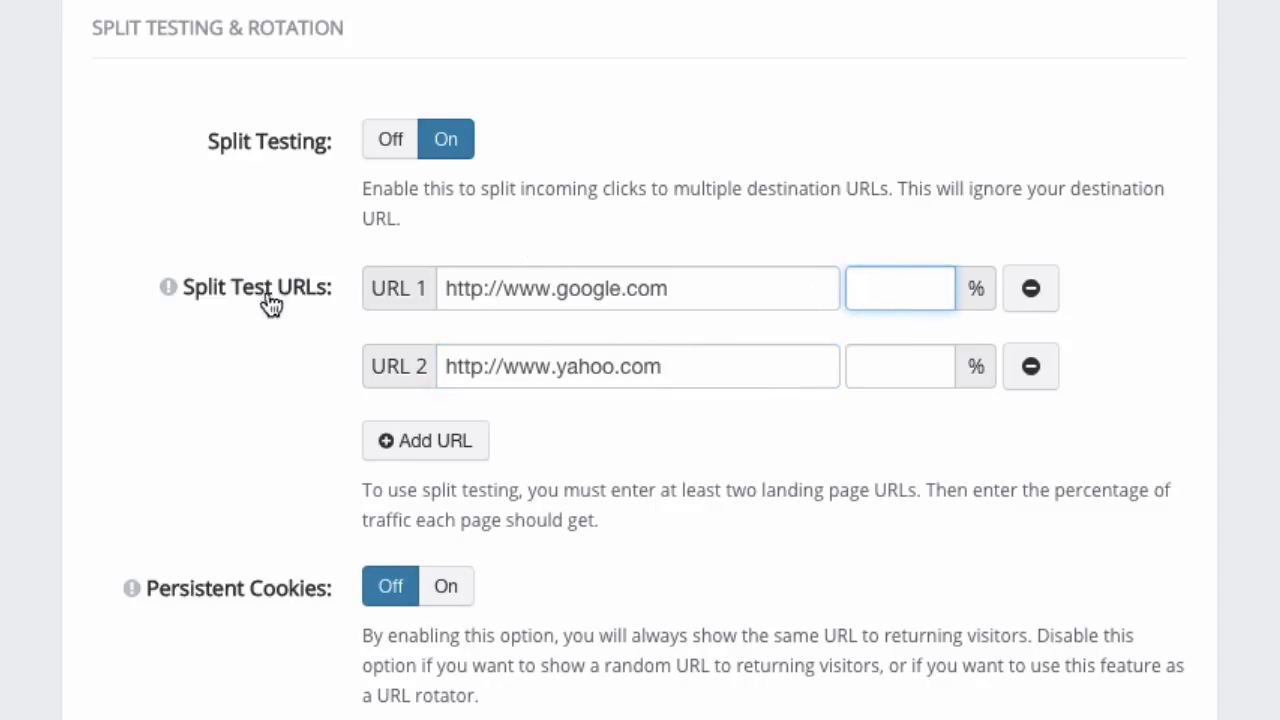
# Highlight the link's destination URL for comparison with the split test URLs.
pyautogui.scroll(10, 266, 303)
pyautogui.scroll(1, 266, 303)
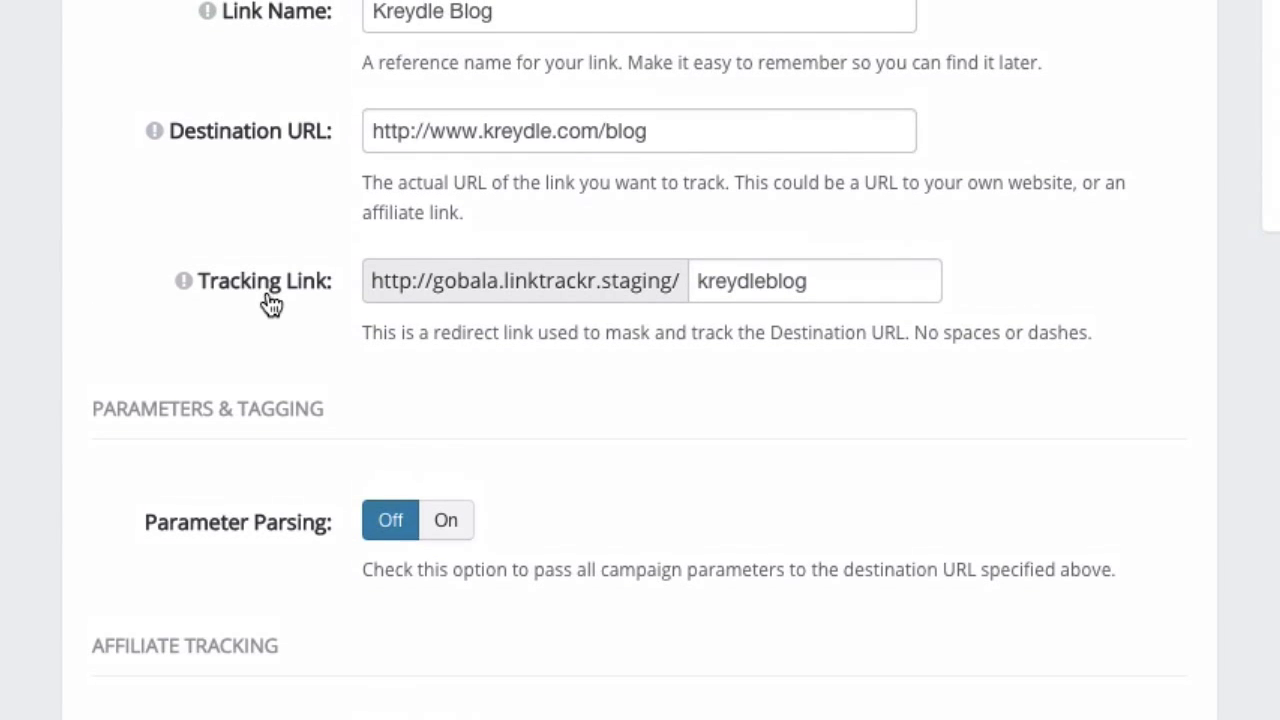
pyautogui.moveTo(366, 131); pyautogui.dragTo(720, 138)
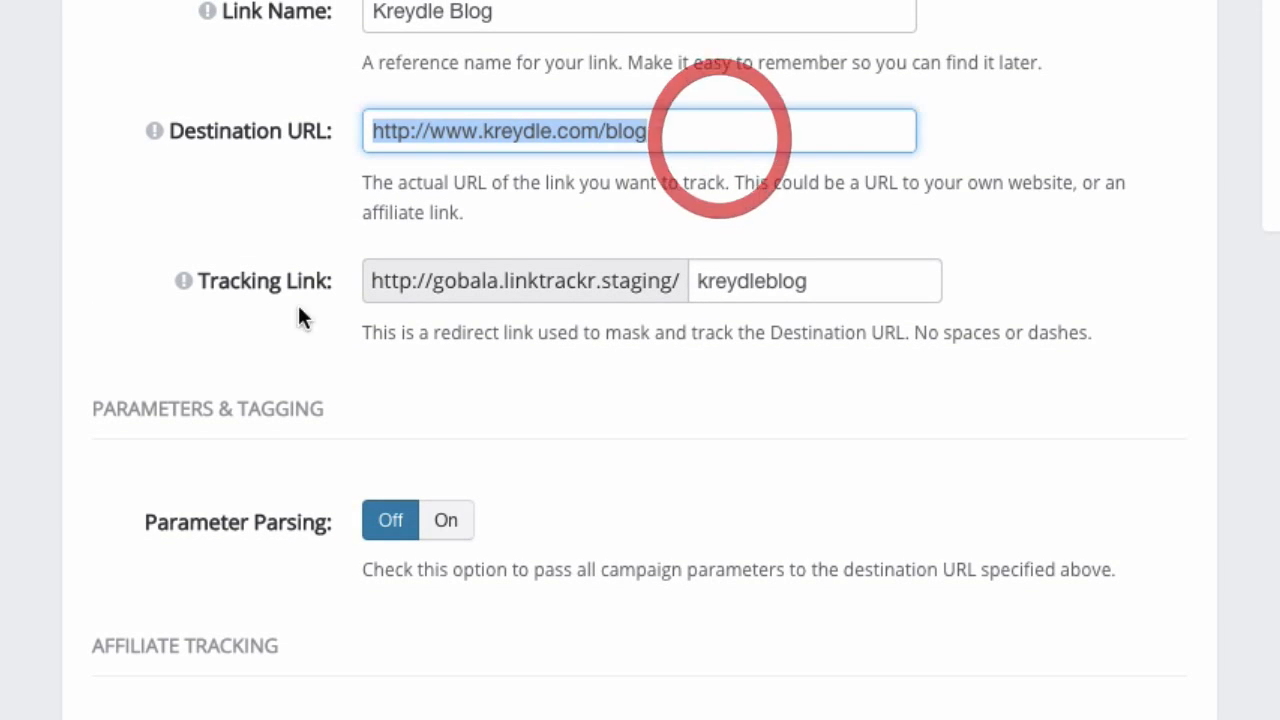
pyautogui.scroll(-10, 277, 366)
pyautogui.scroll(-3, 278, 366)
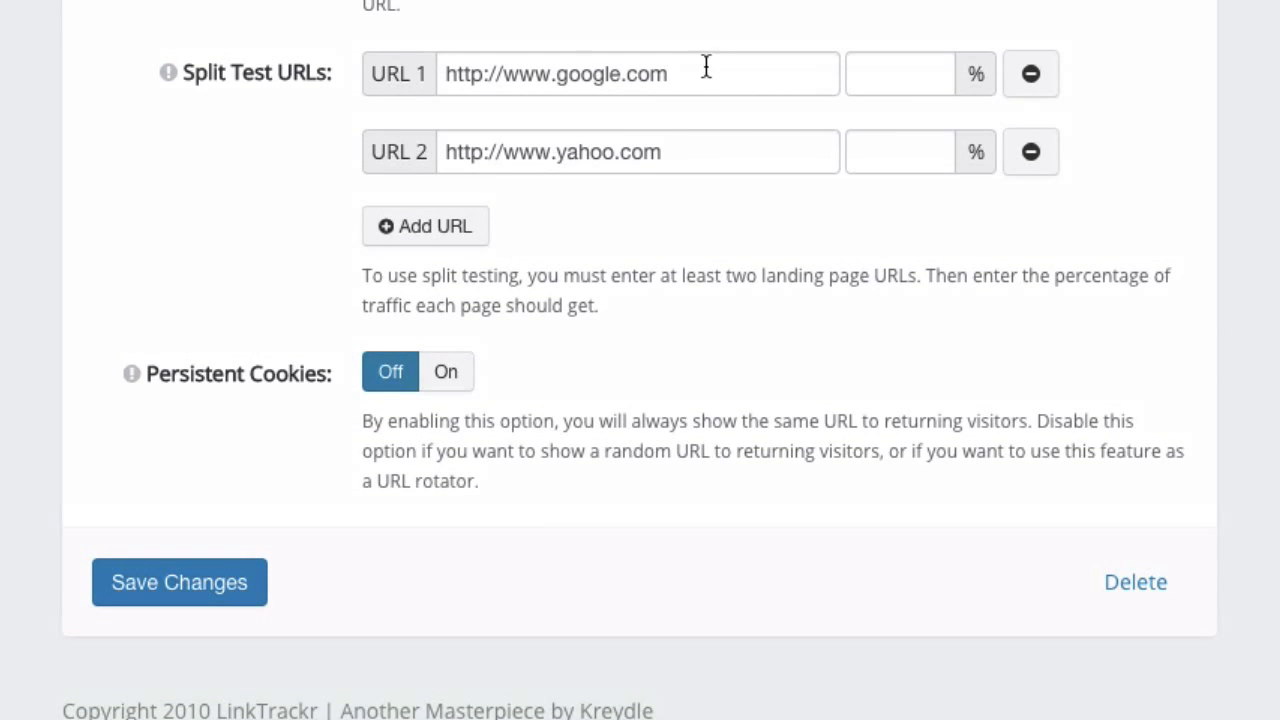
# Assign 50% of the traffic to each of the two split test URLs and save the link changes.
pyautogui.click(895, 82)
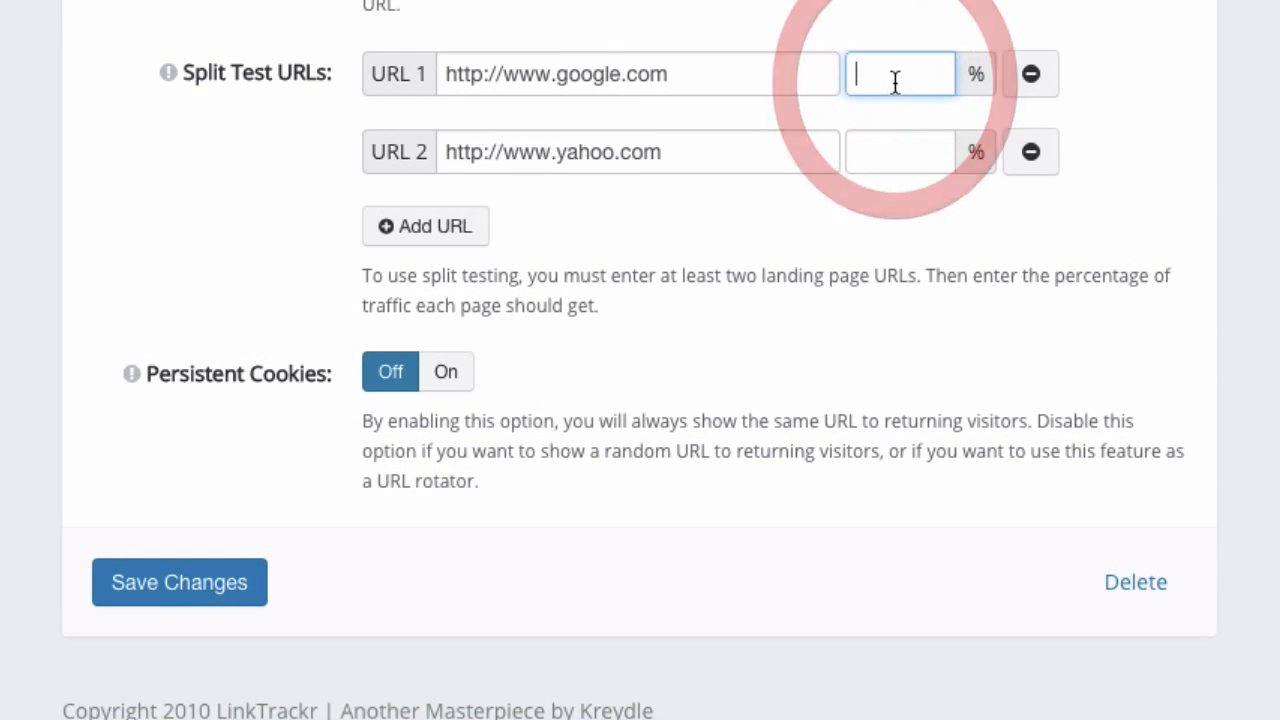
pyautogui.write('50')
pyautogui.click(898, 144)
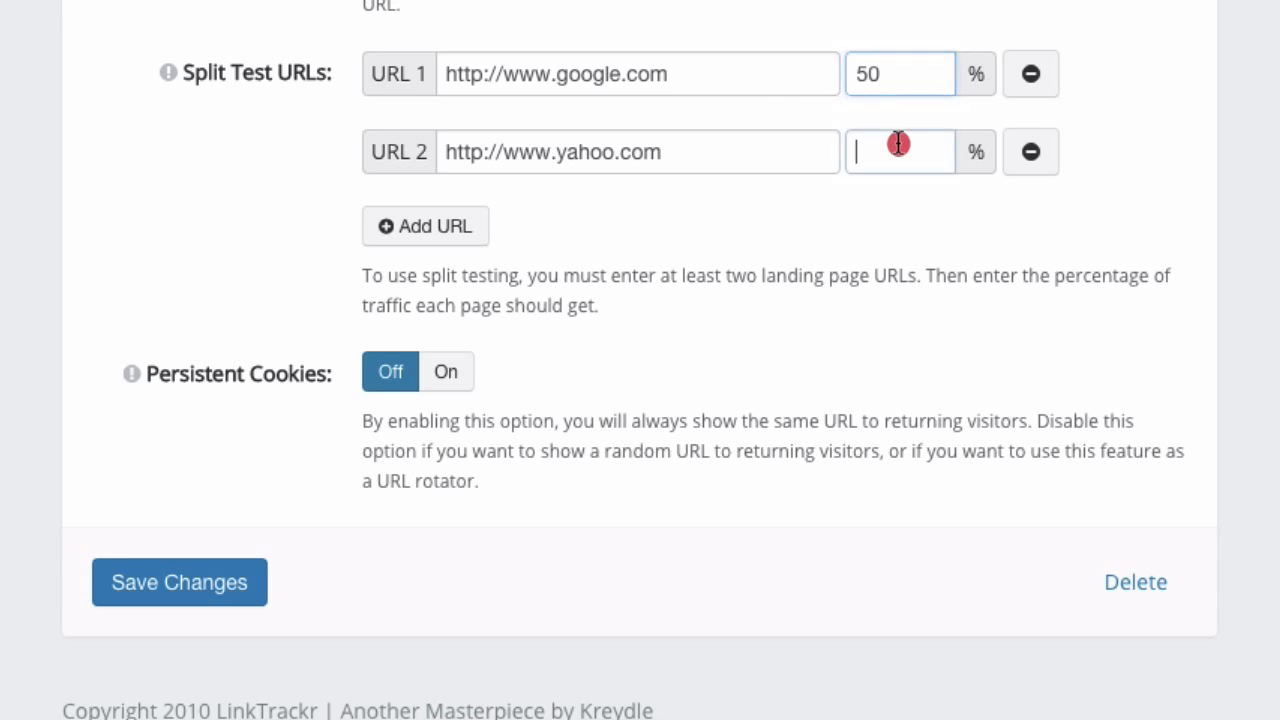
pyautogui.write('50')
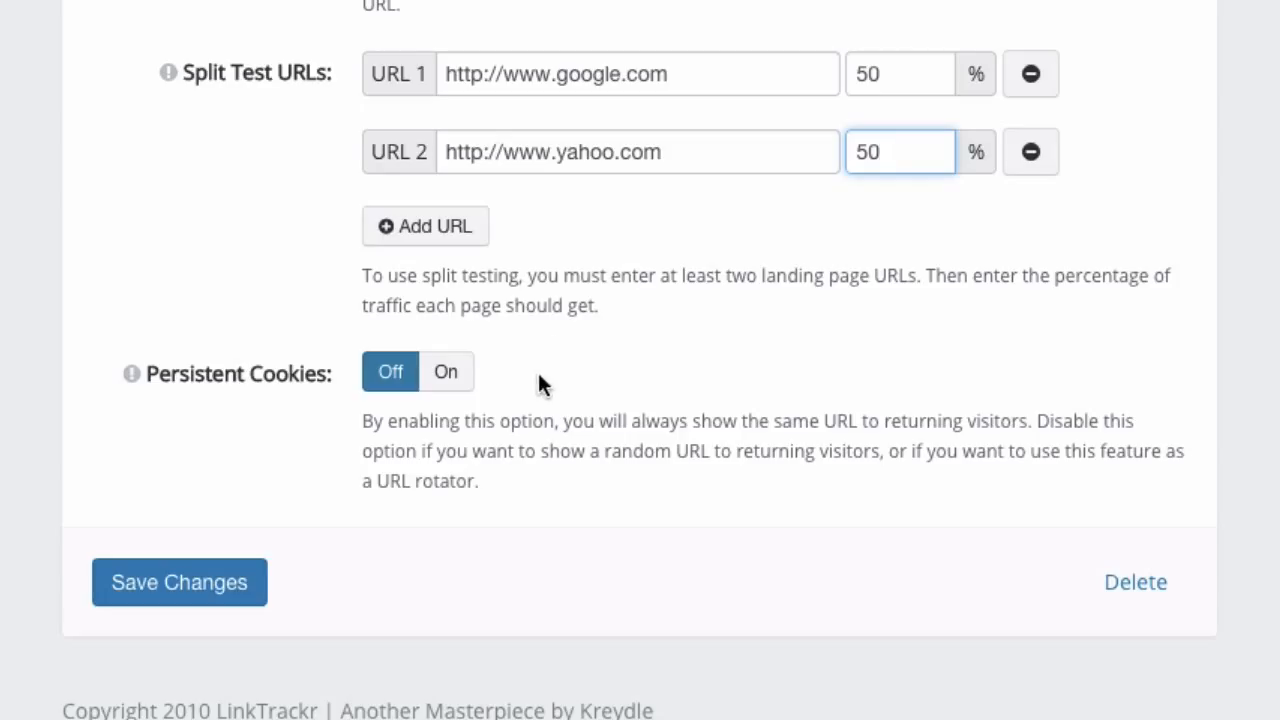
pyautogui.click(715, 78)
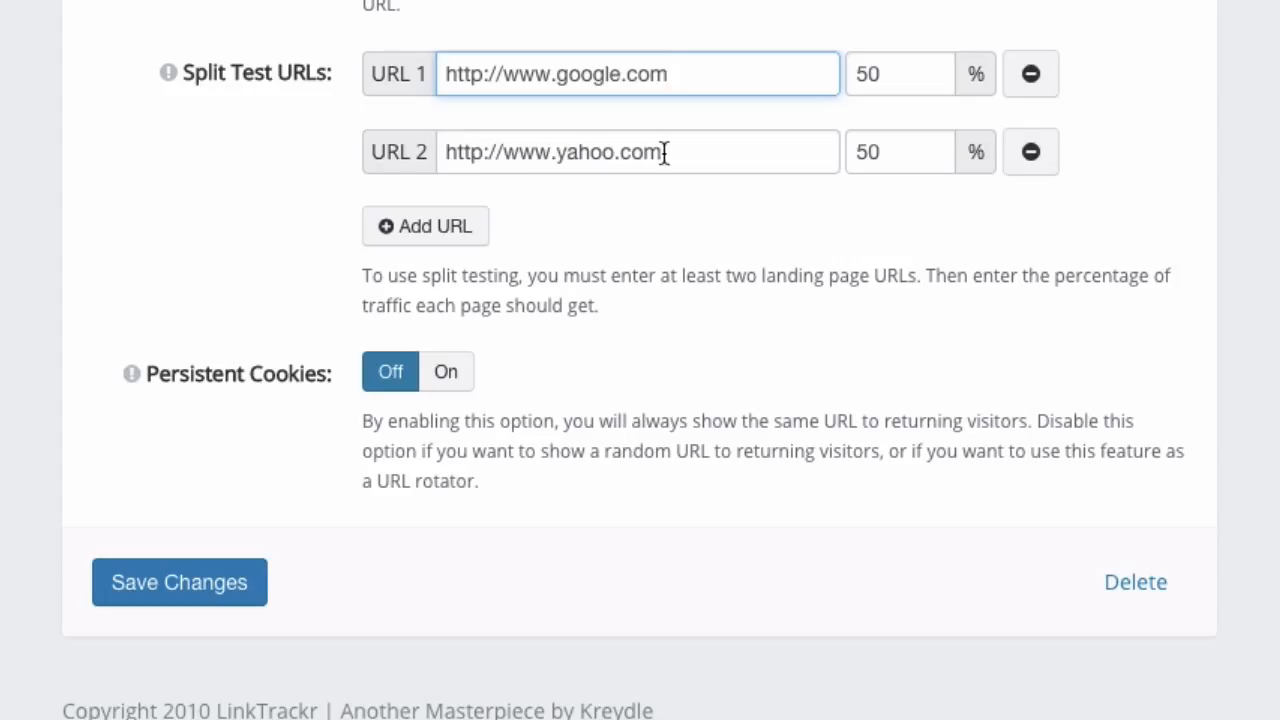
pyautogui.click(687, 222)
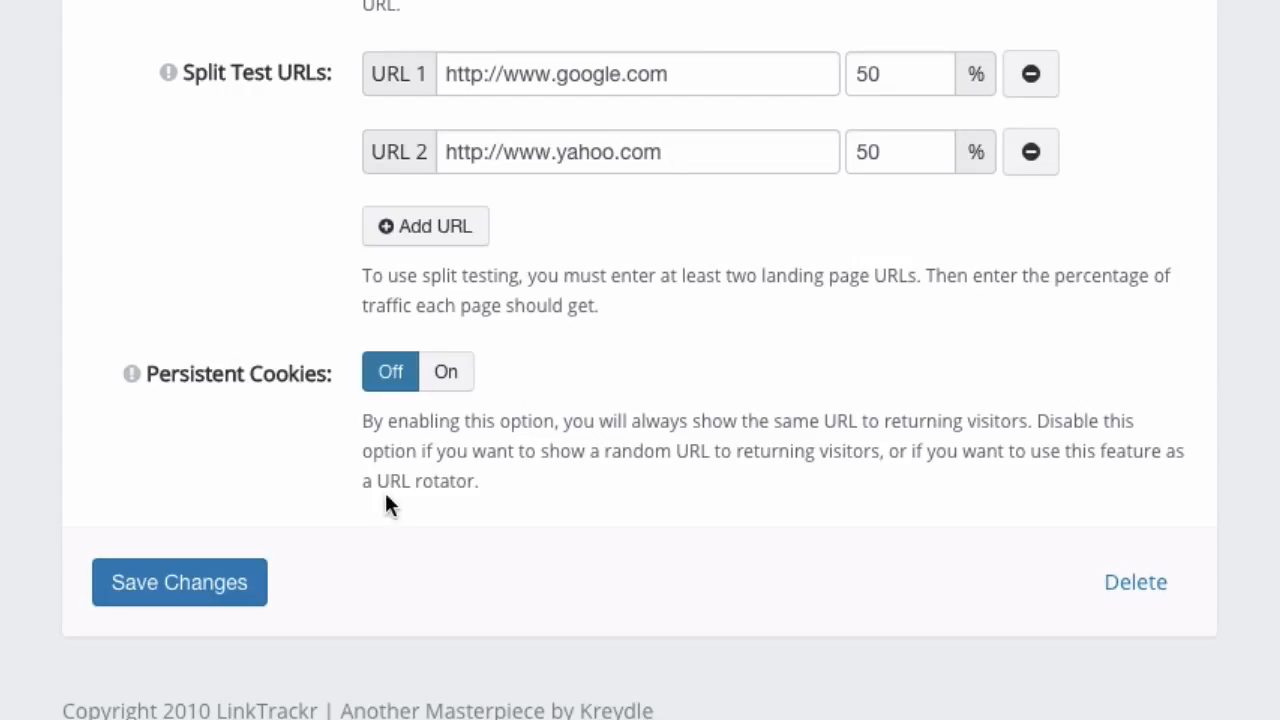
pyautogui.click(196, 598)
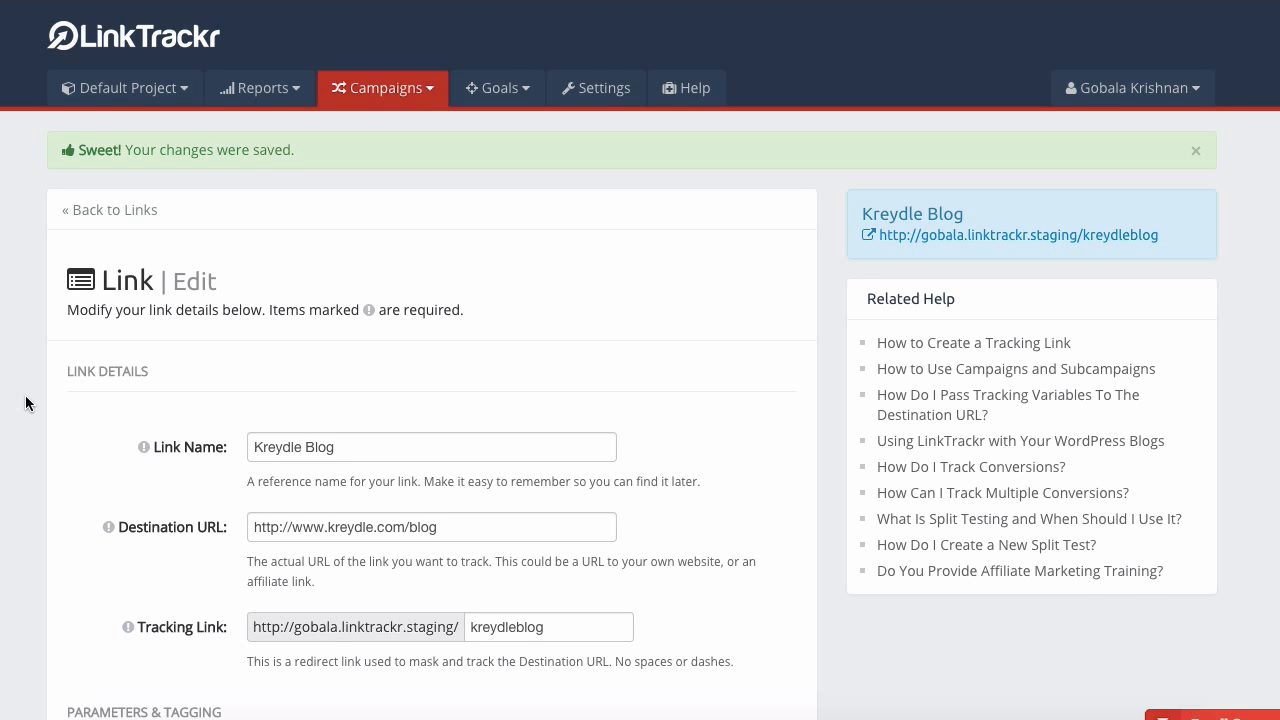
# Review the saved Kreydle Blog link and turn off its split testing.
pyautogui.scroll(-1, 25, 403)
pyautogui.scroll(-1, 25, 403)
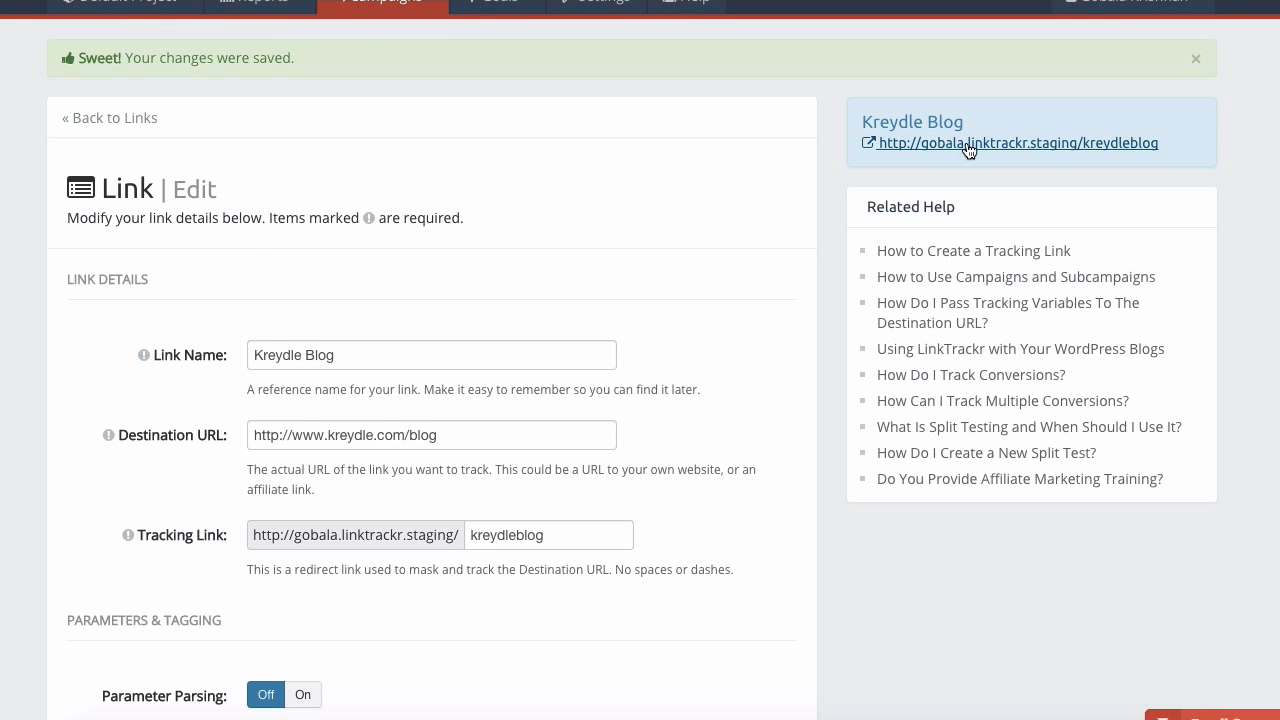
pyautogui.scroll(-13, 793, 357)
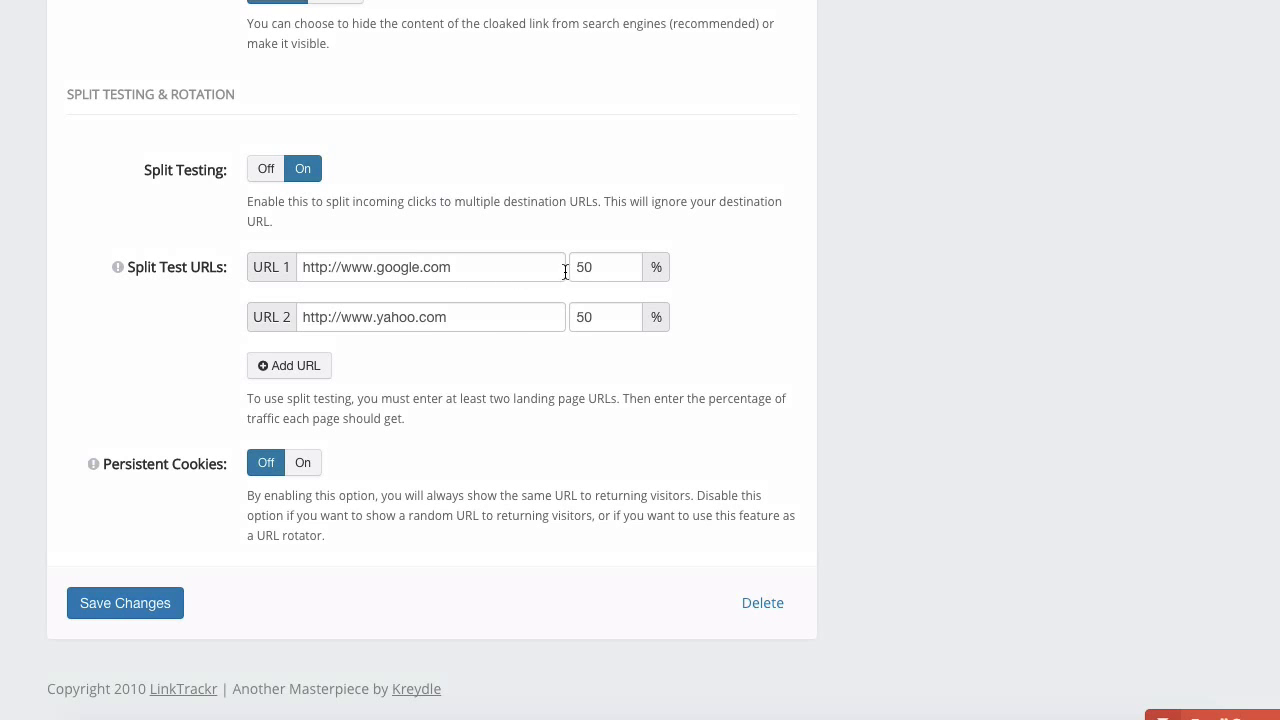
pyautogui.click(261, 170)
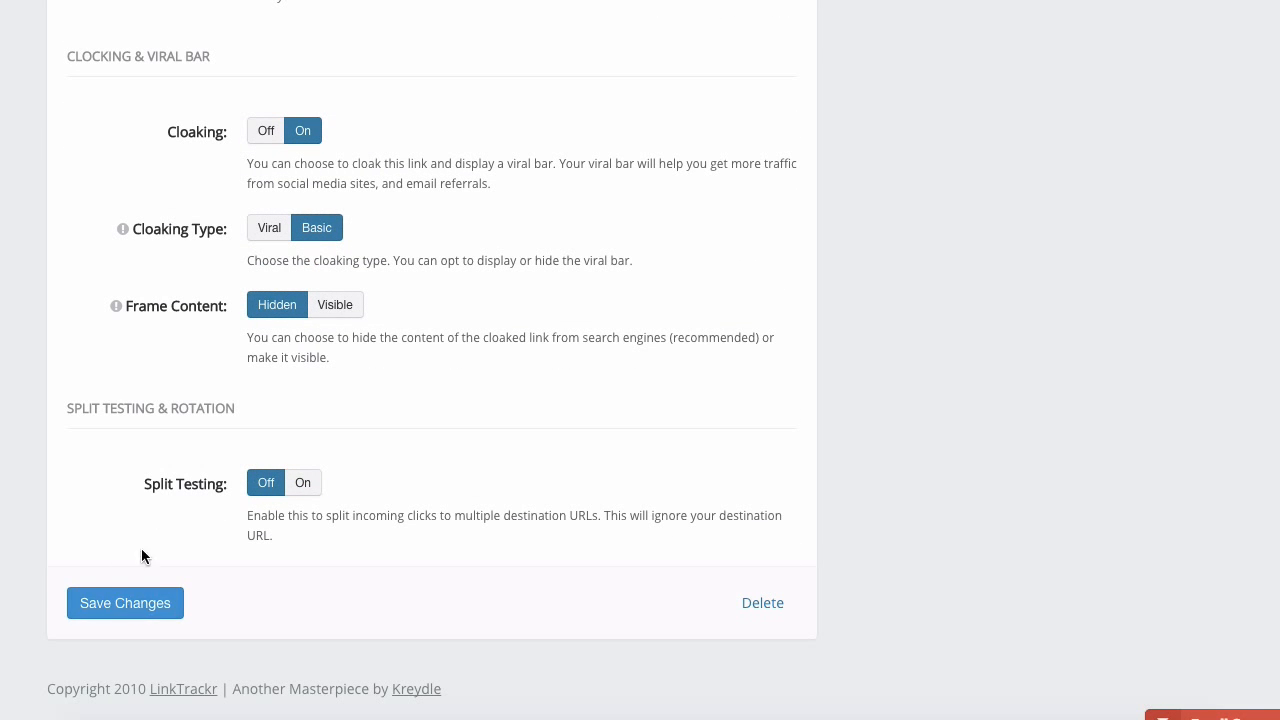
# Save the Kreydle Blog link changes and review its link details, affiliate tracking, cloaking, and split testing settings.
pyautogui.click(136, 612)
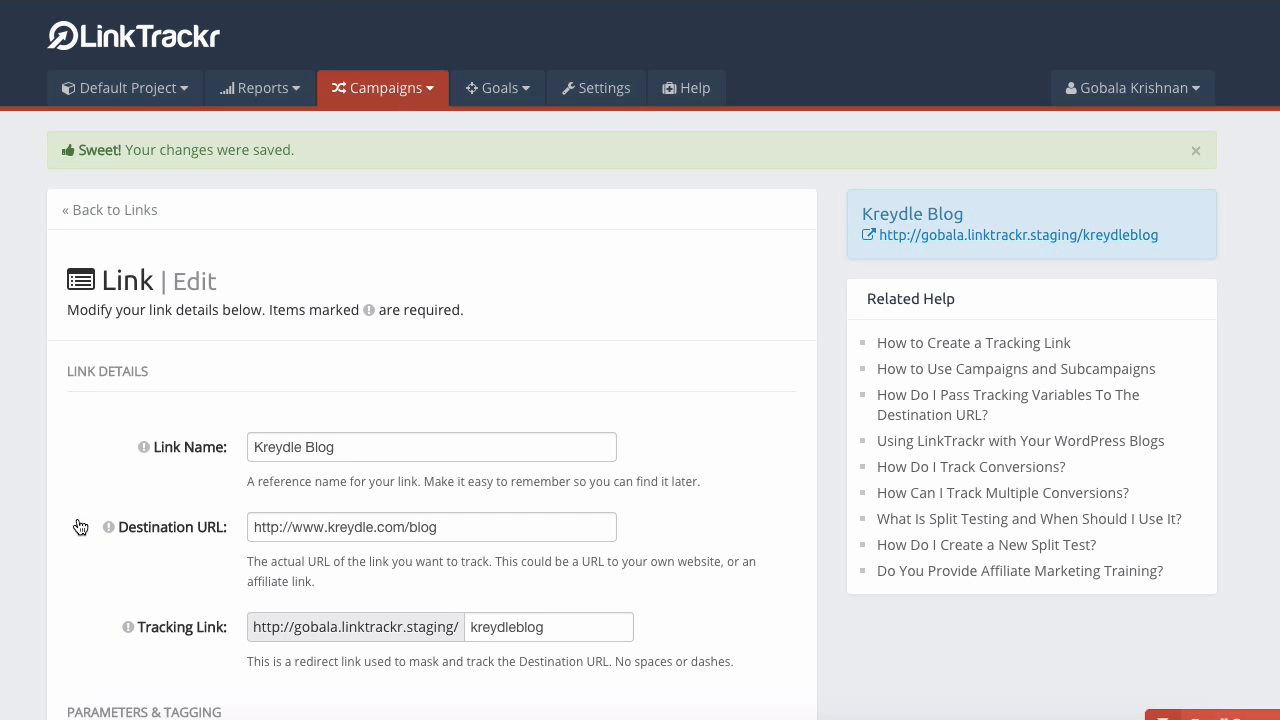
pyautogui.scroll(-1, 70, 524)
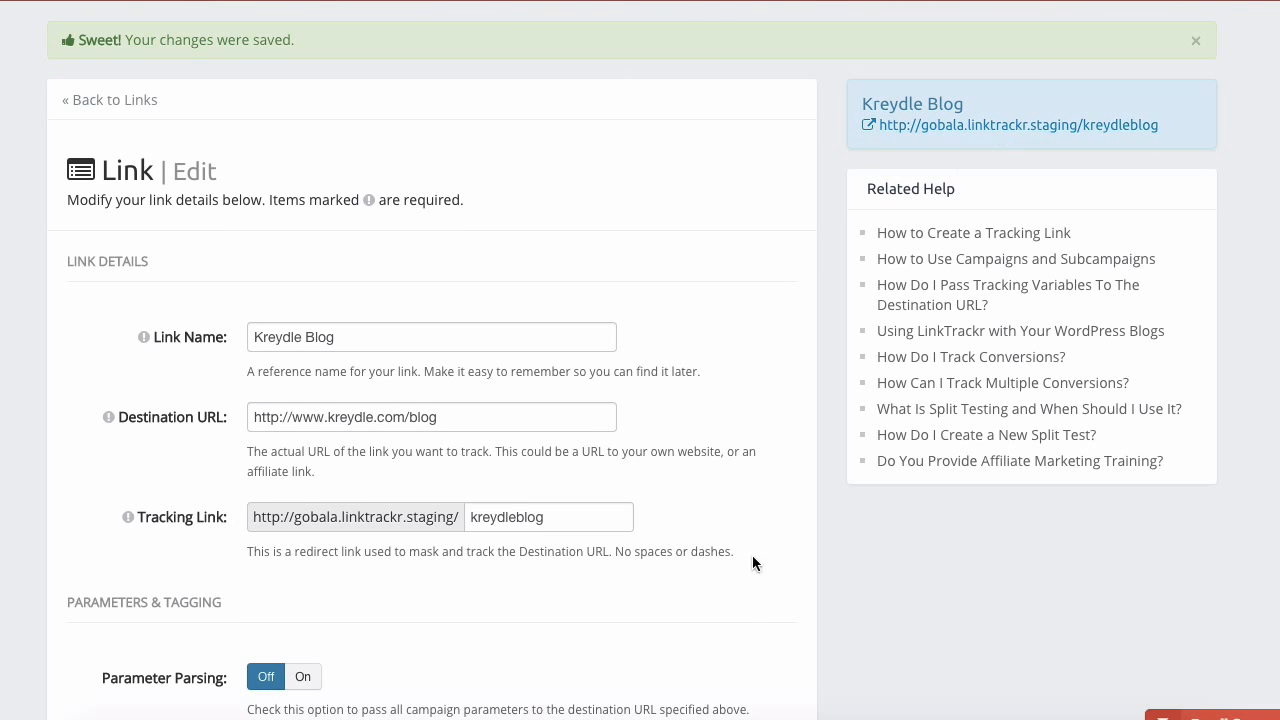
pyautogui.scroll(-5, 777, 620)
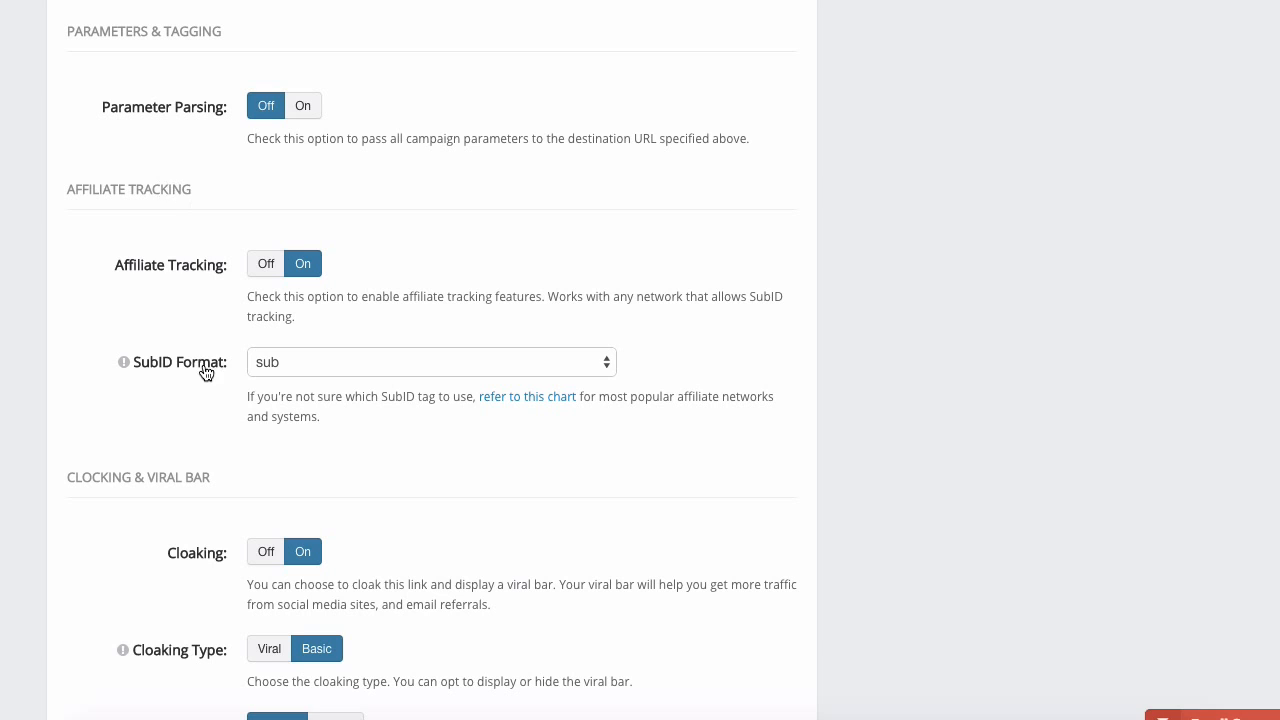
pyautogui.scroll(-2, 157, 470)
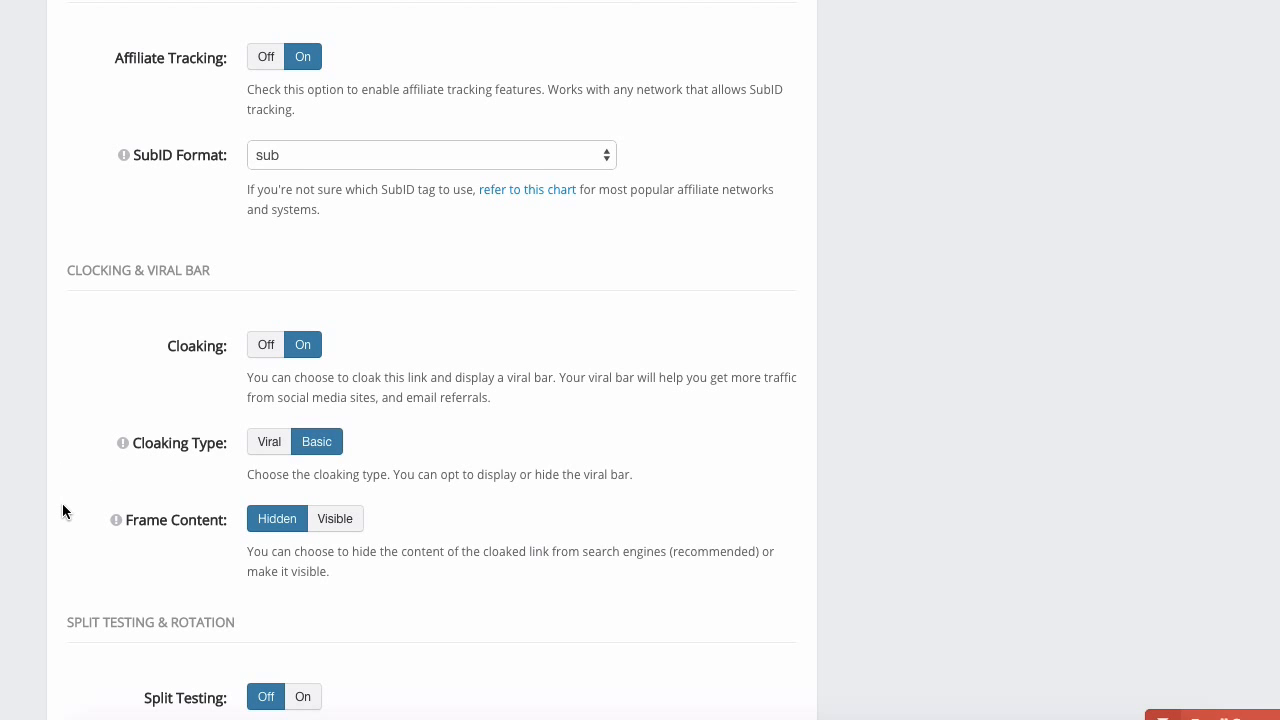
pyautogui.scroll(-2, 62, 510)
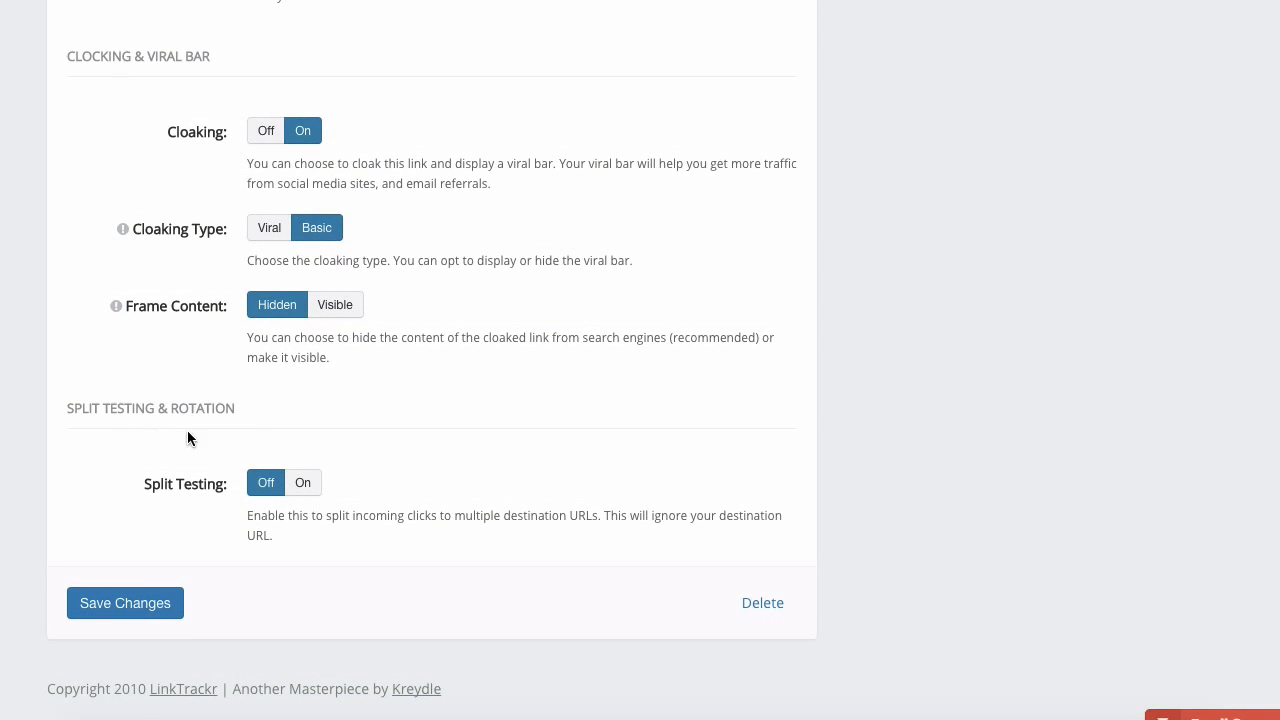
pyautogui.scroll(12, 187, 432)
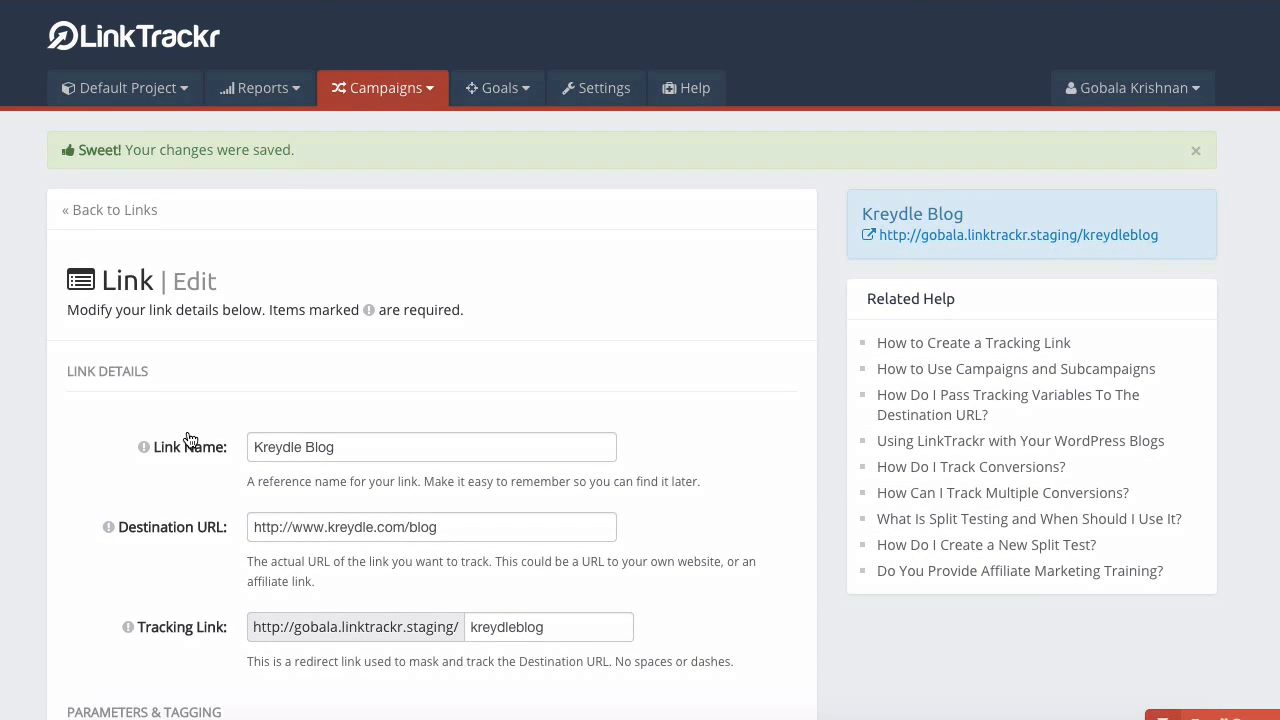